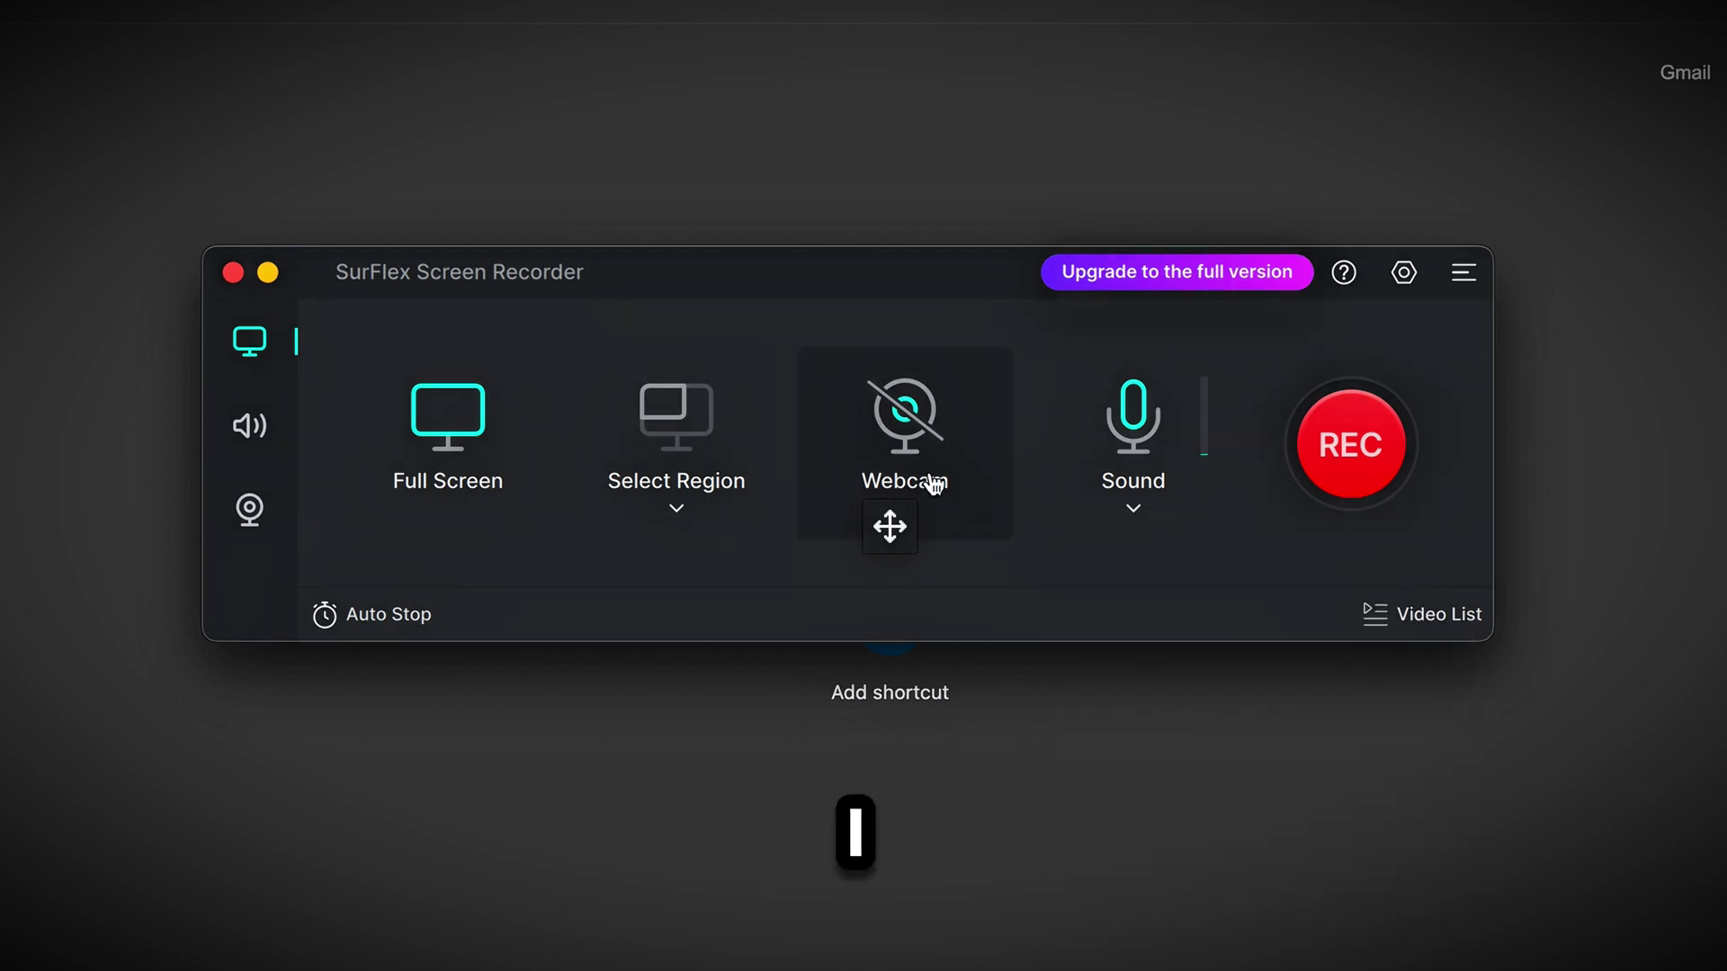
Step: Show SurFlex's webcam options, then open Settings showing 60 frame rate and WAV HQ 320Kbps audio
left_click(933, 478)
left_click(986, 646)
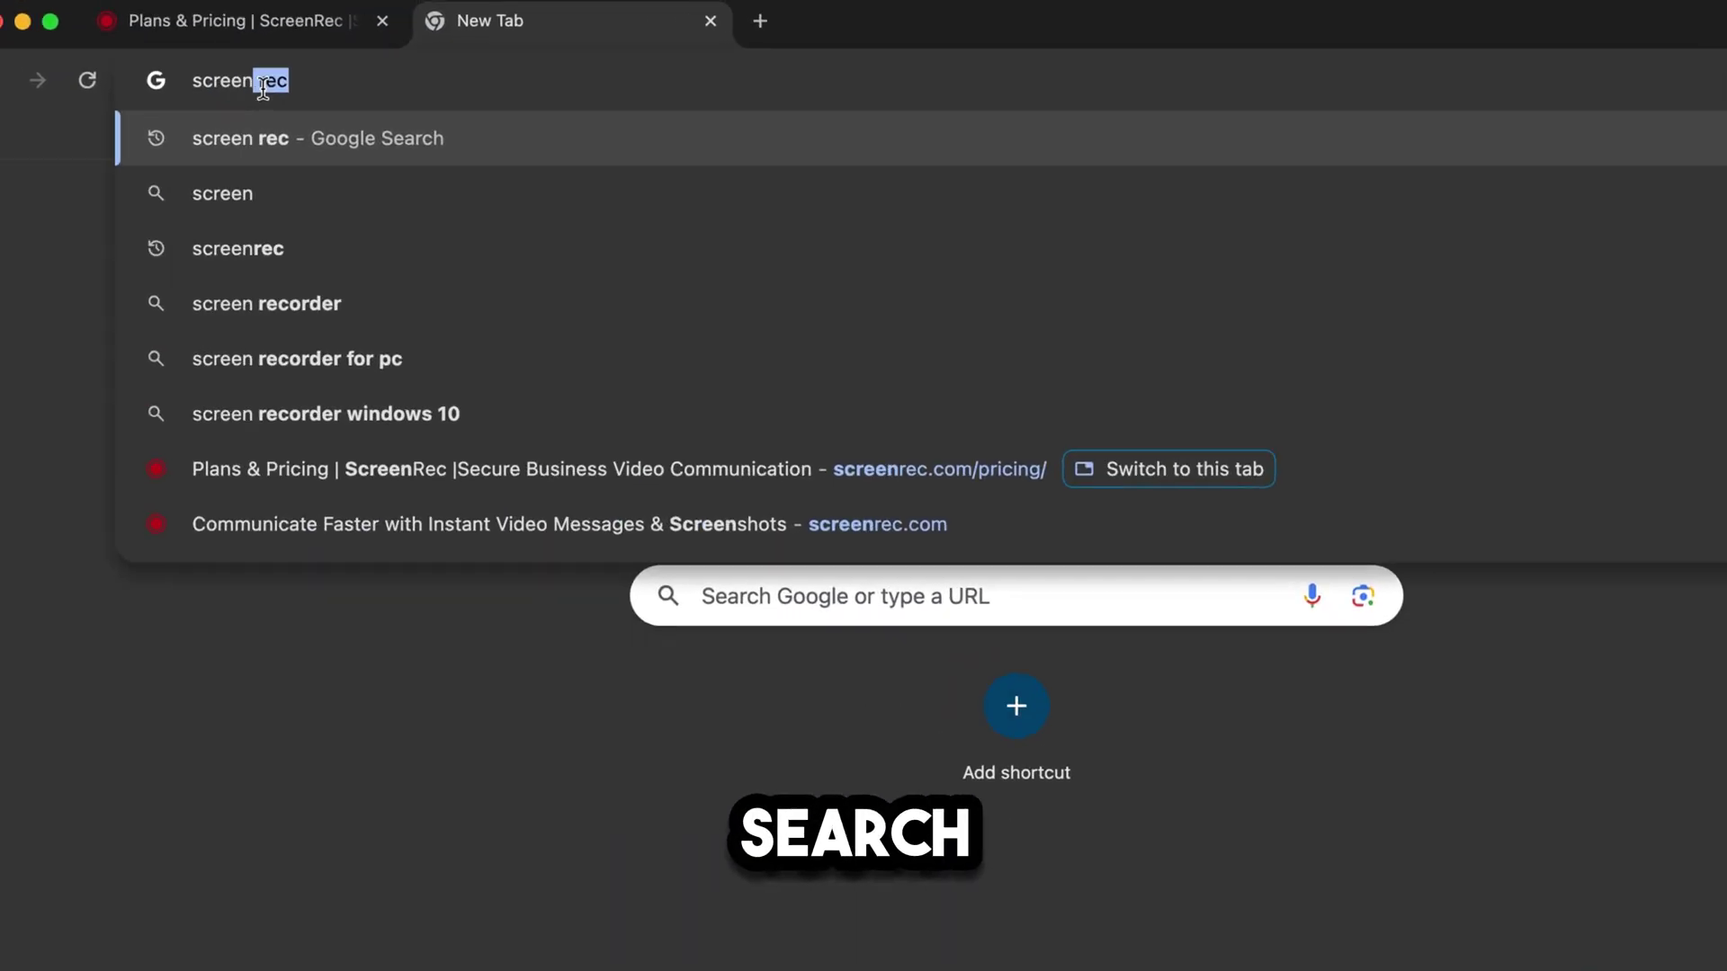
Step: Search 'screen rec', open ScreenRec, highlight the Free Forever plan and expand 1-Click Screen Capture
key("Return")
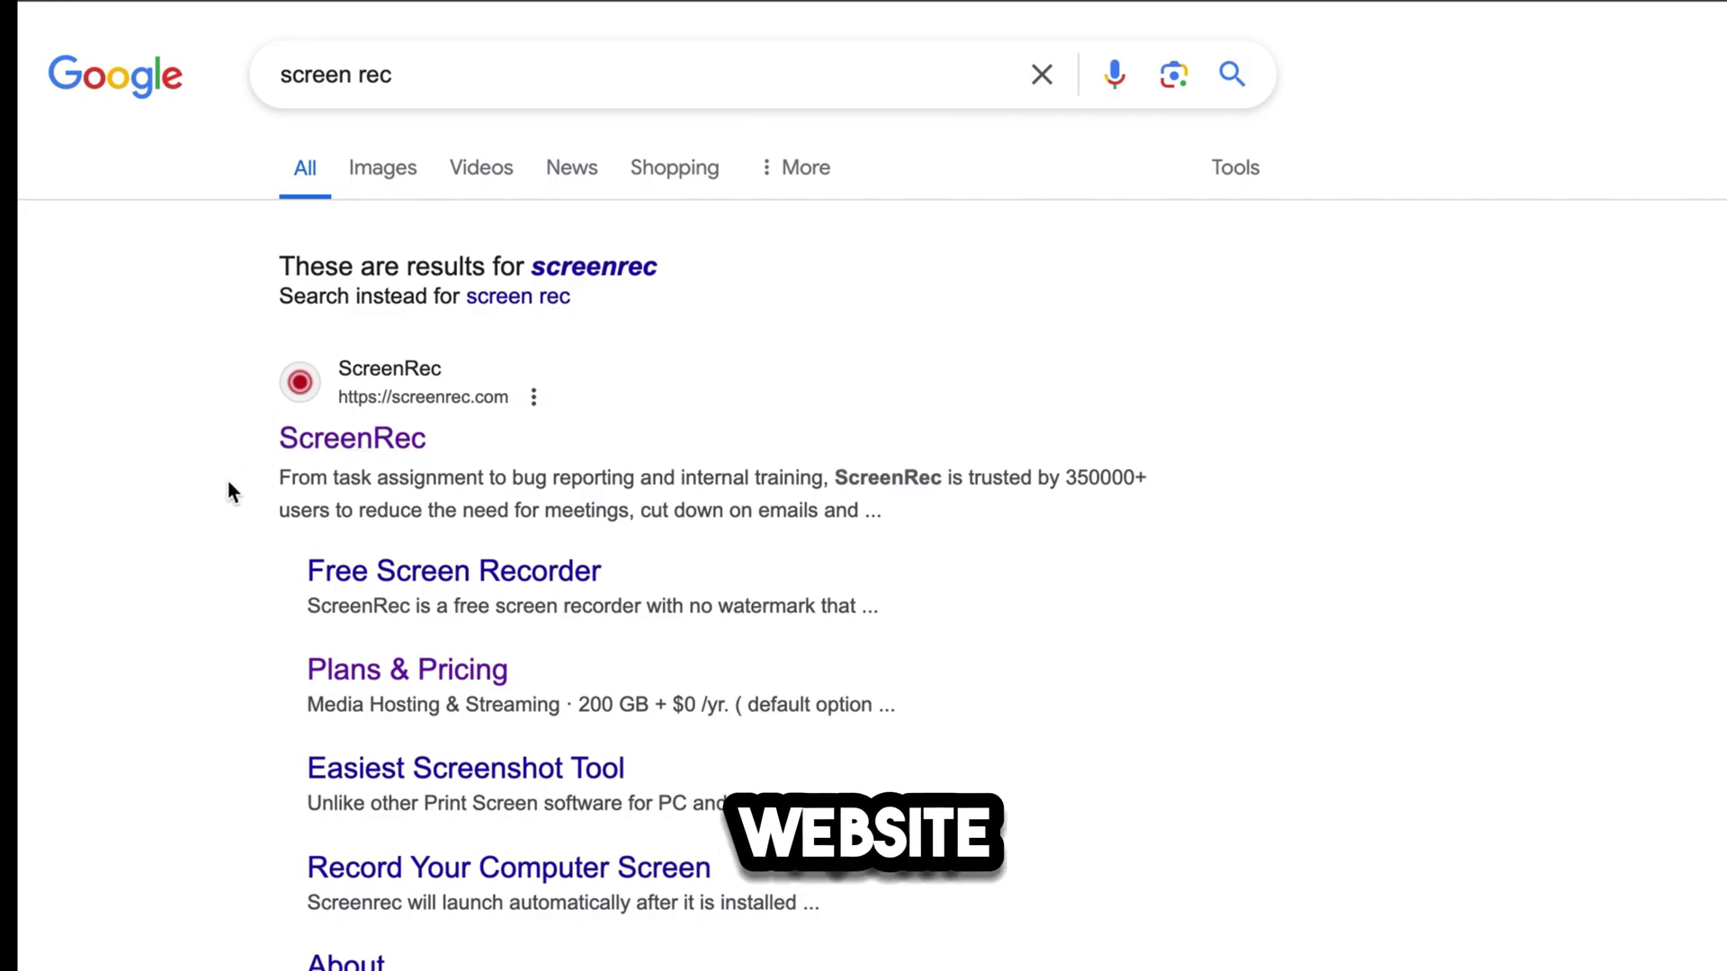
left_click(355, 444)
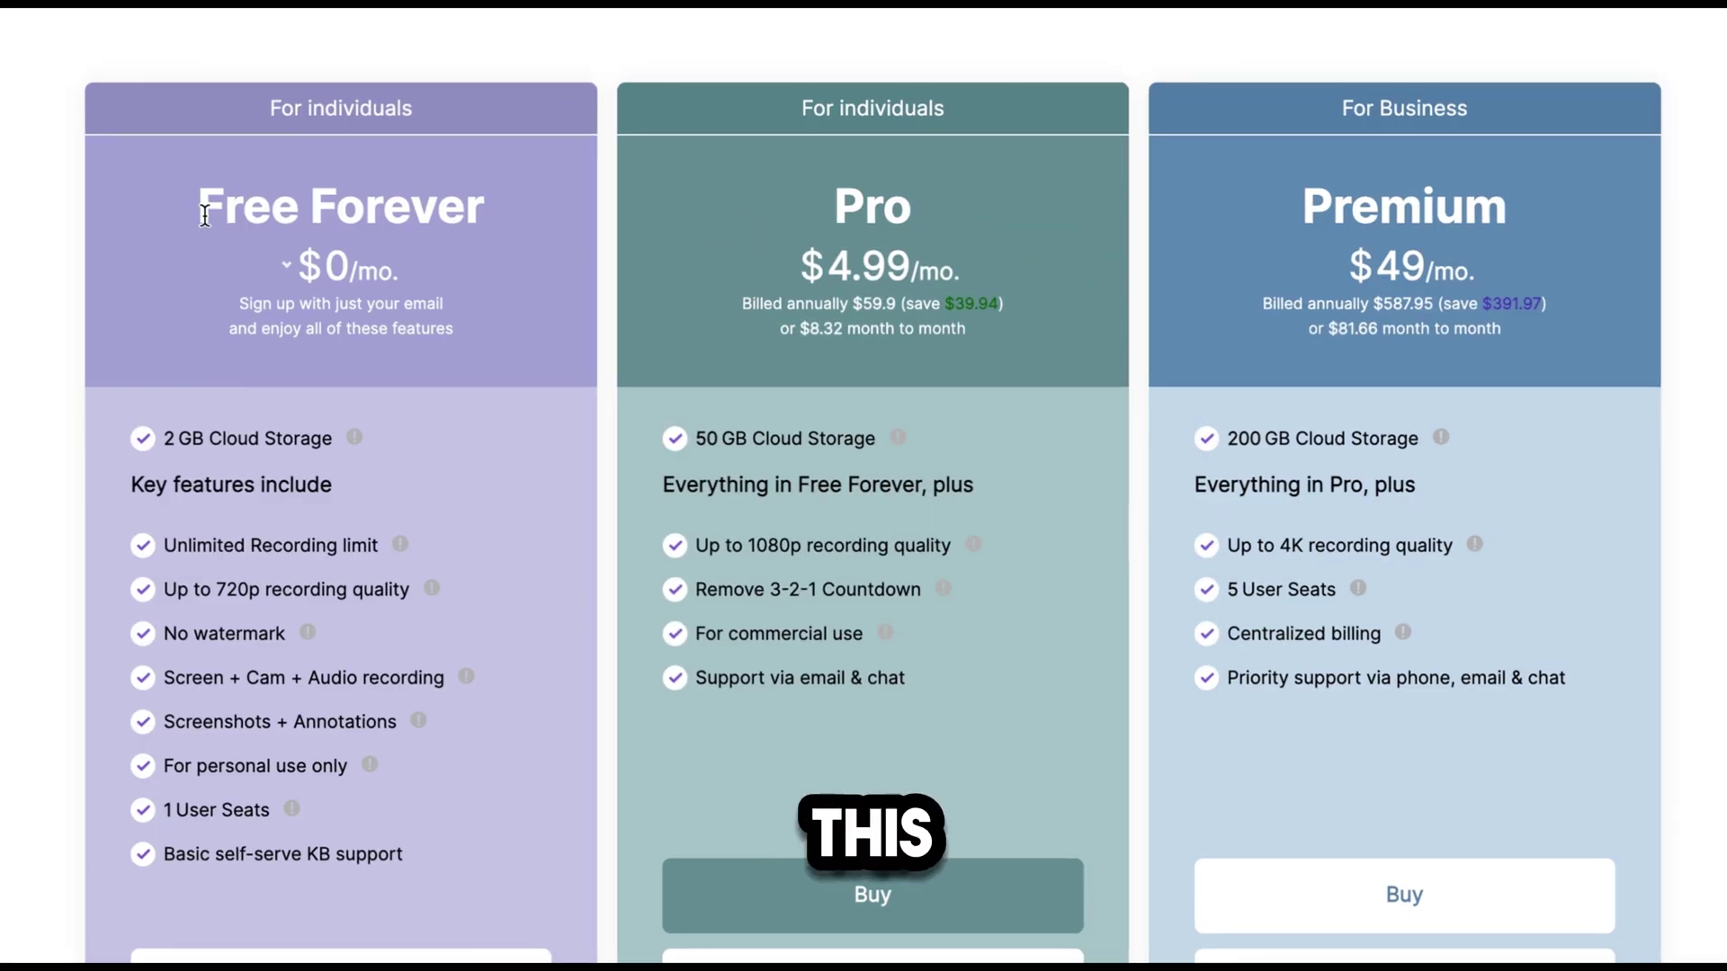
left_click_drag(198, 207, 420, 208)
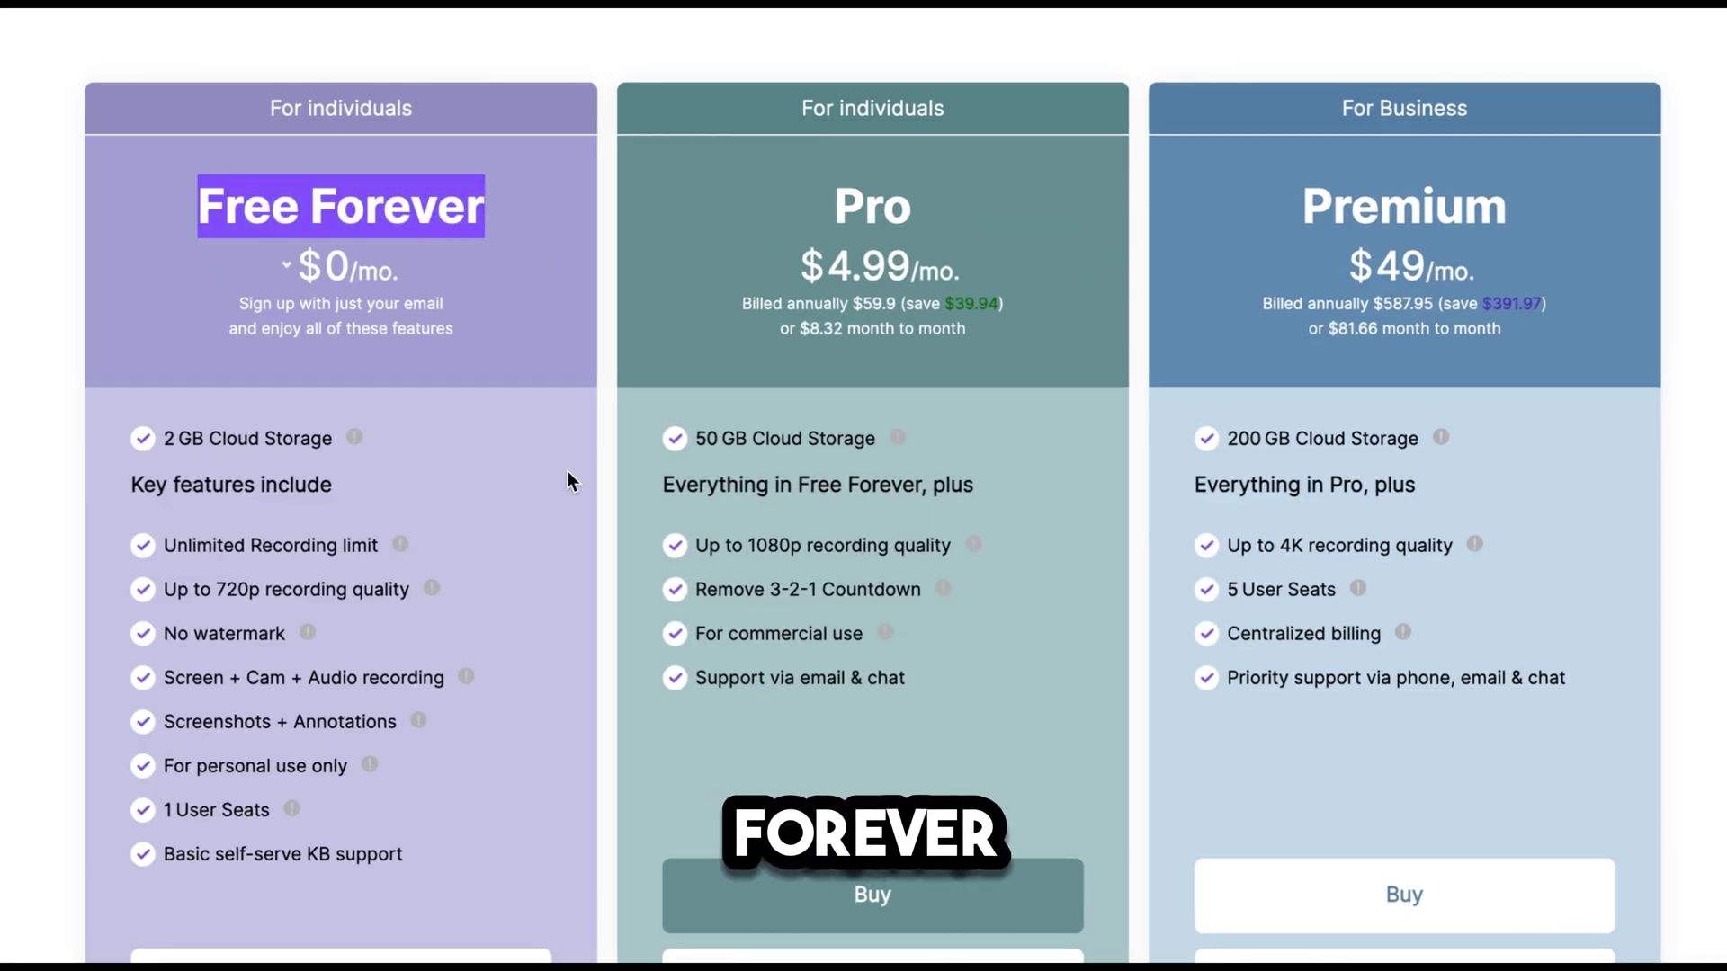
left_click_drag(167, 542, 380, 549)
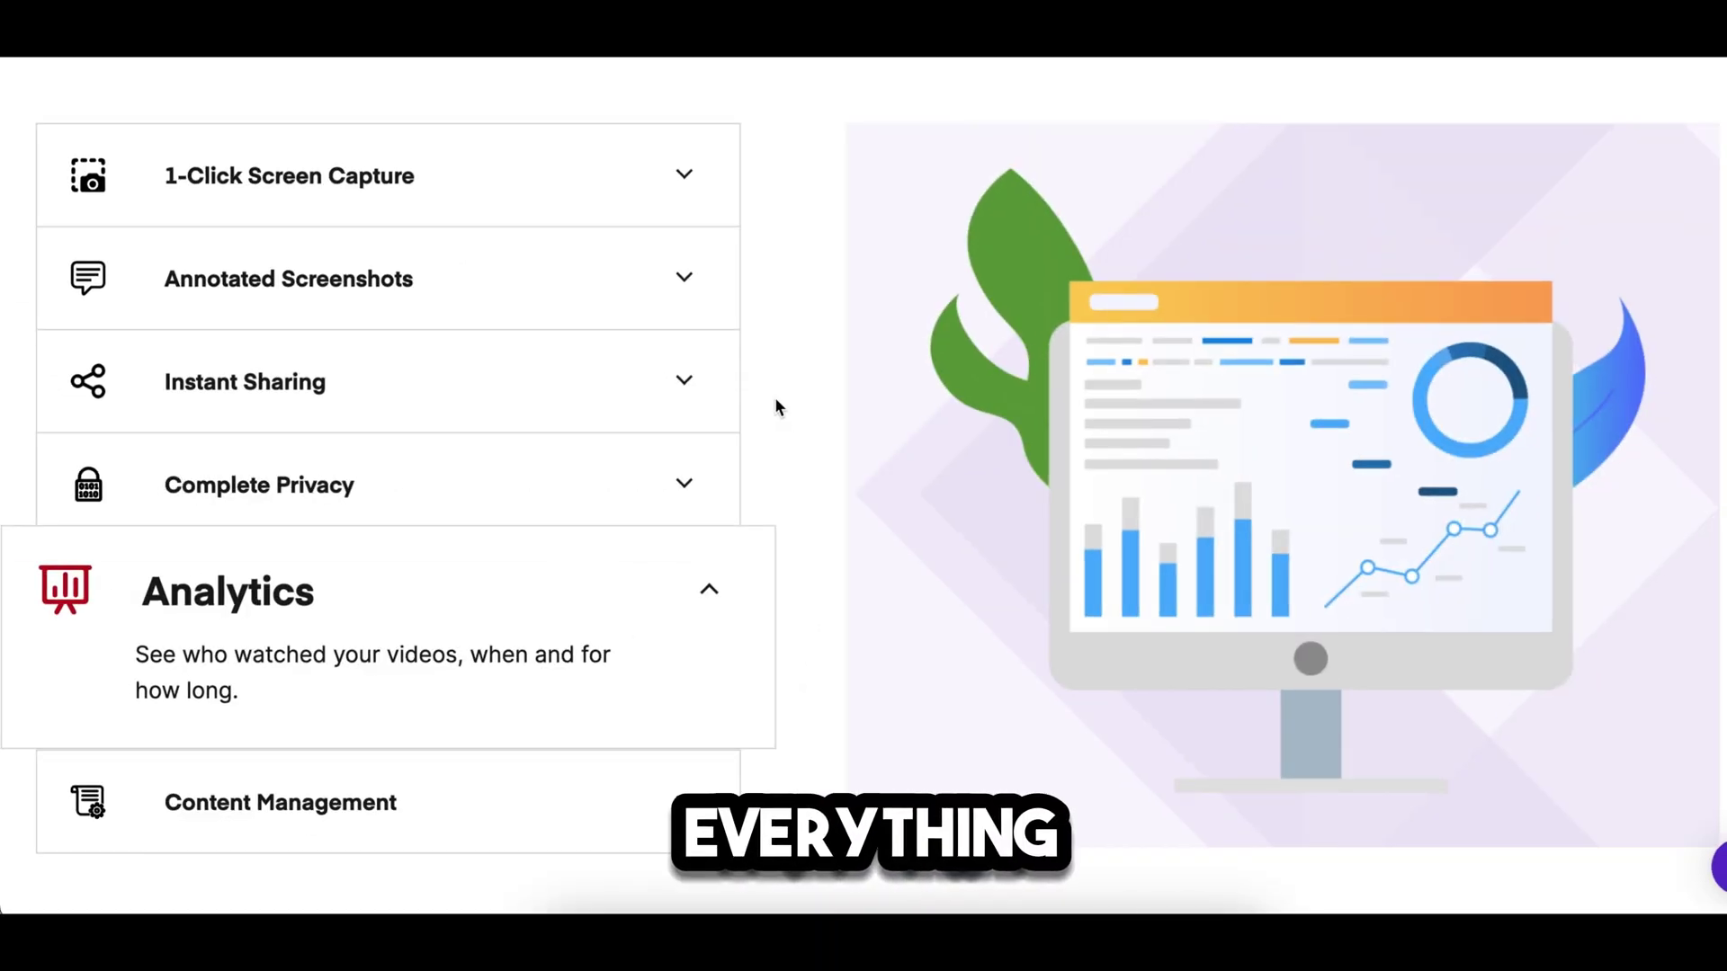
left_click(682, 202)
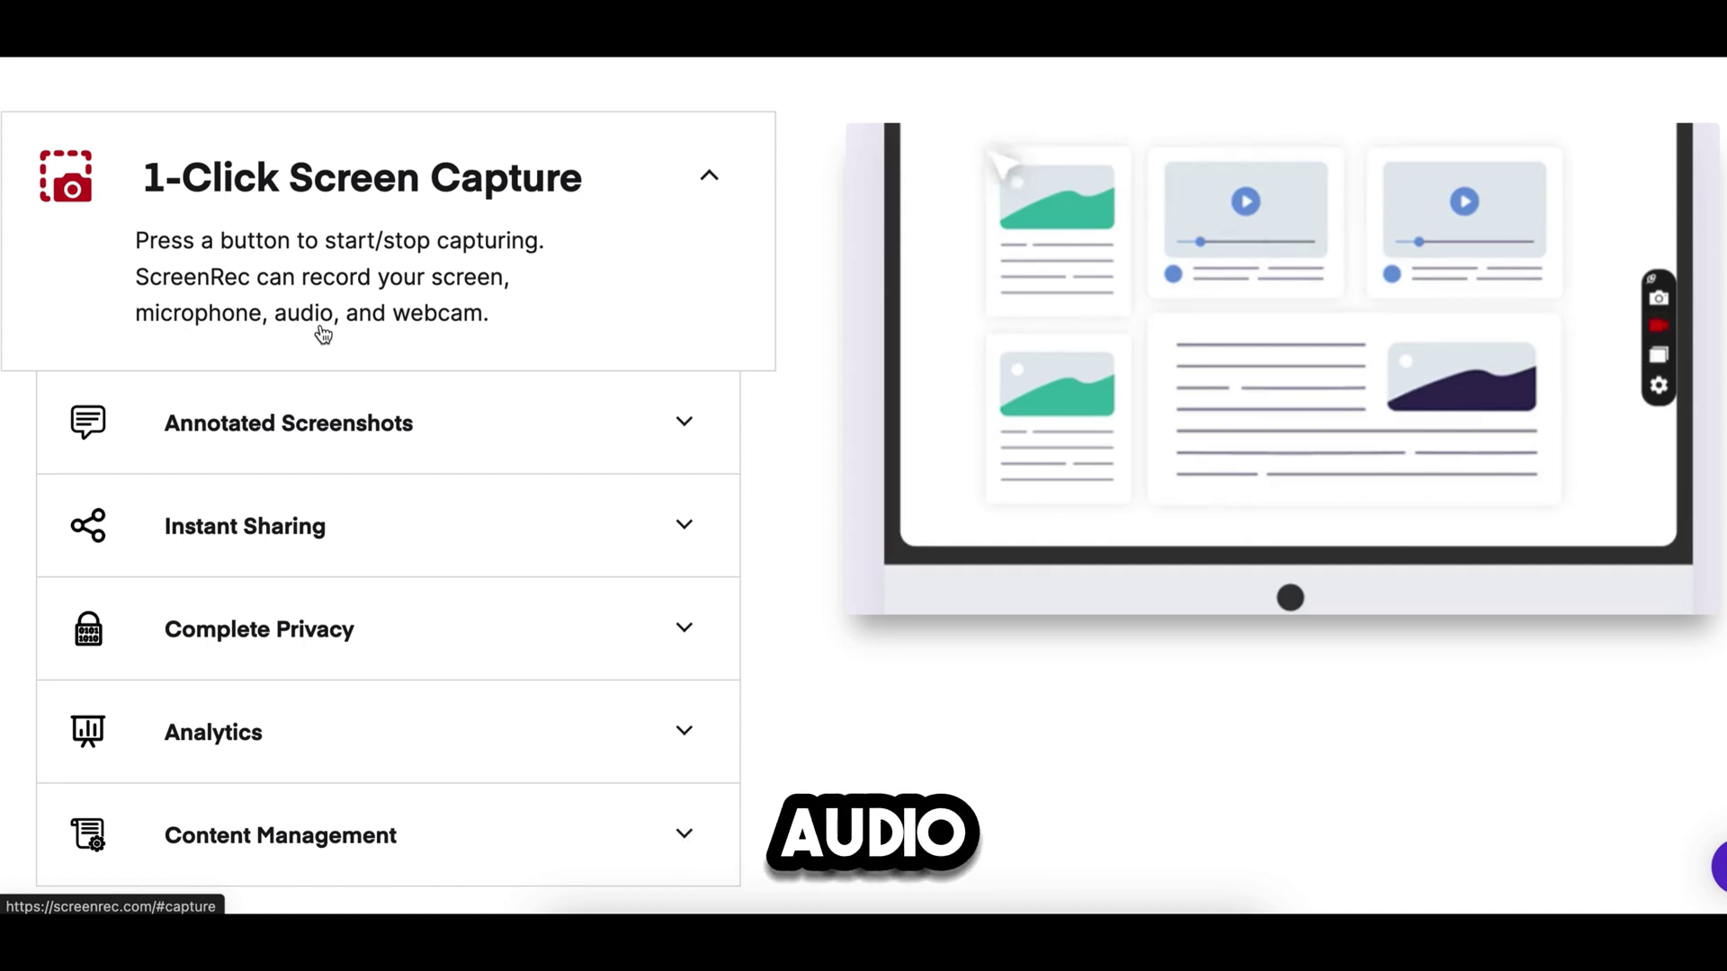
scroll(585, 348, "down", 10)
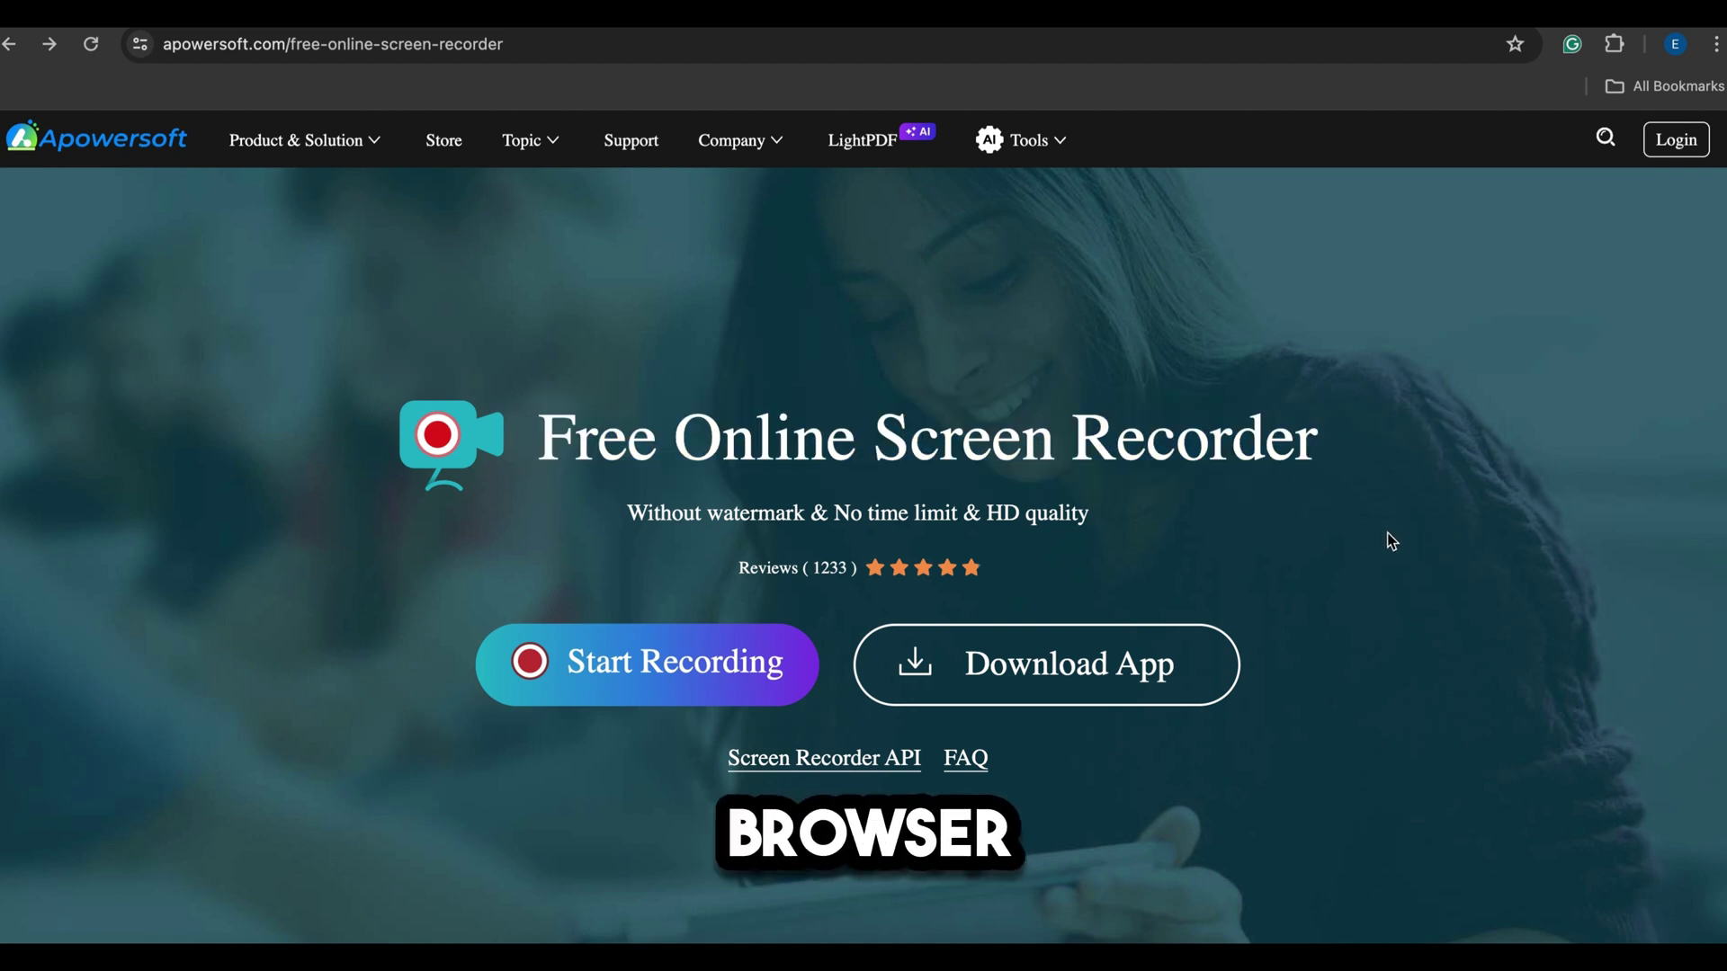
Step: Start a new Apowersoft browser recording, continuing past the memory warning
left_click(619, 684)
left_click(745, 791)
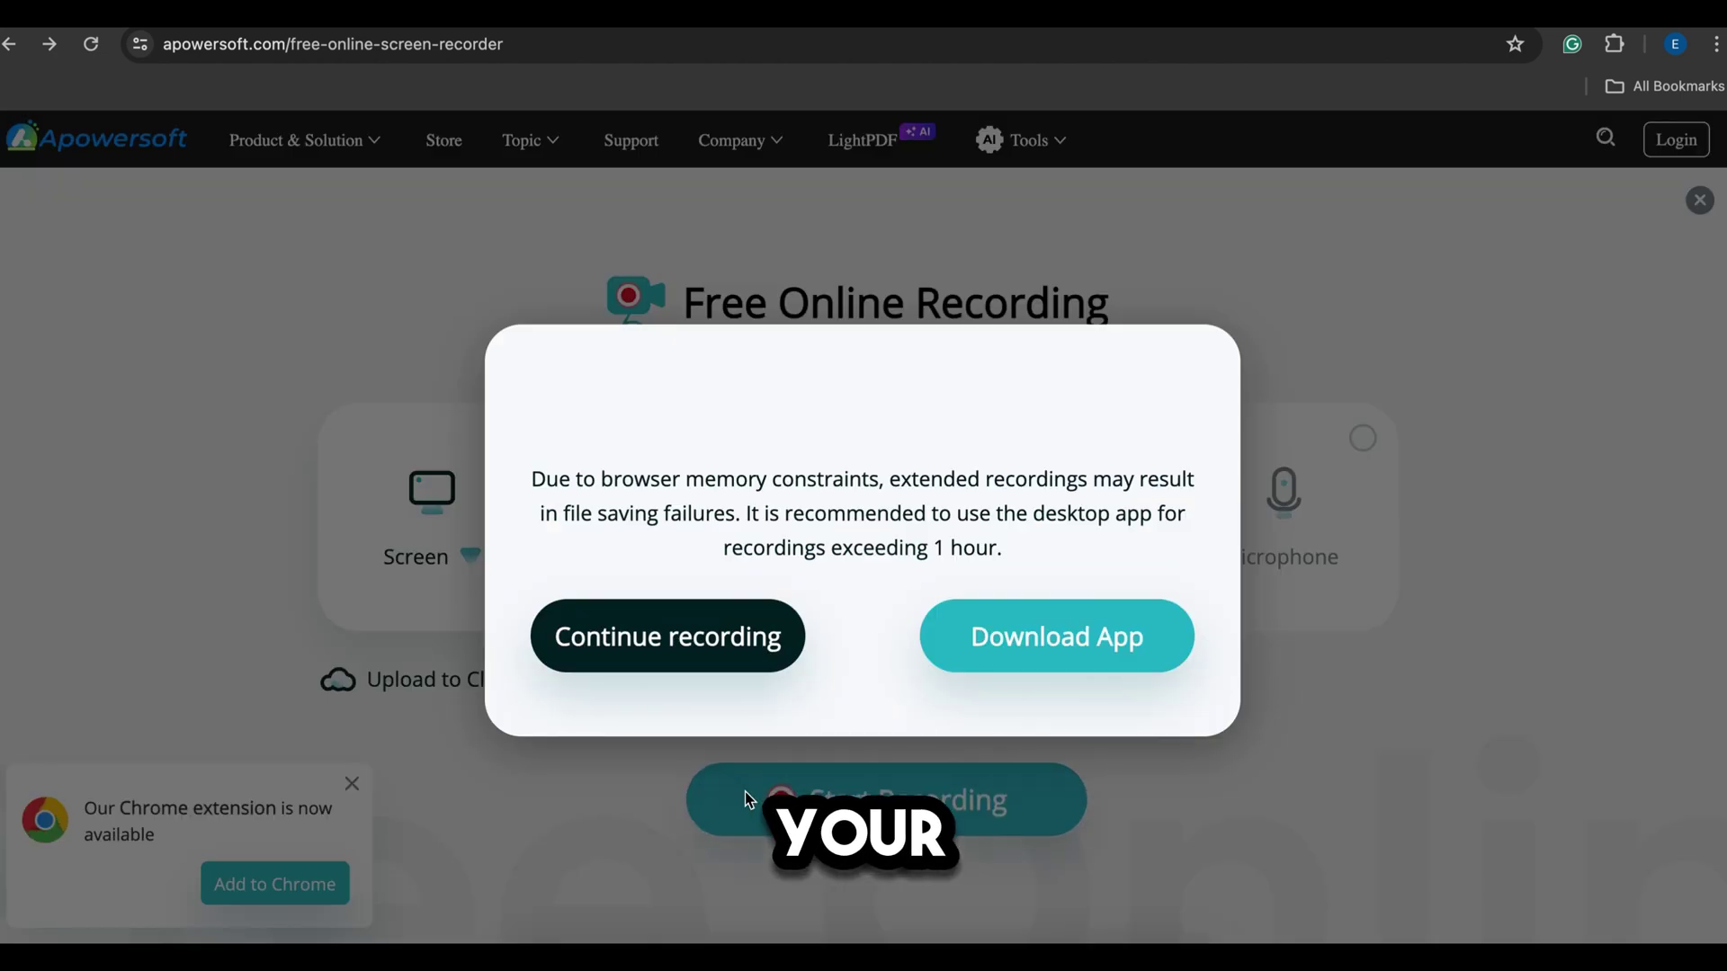
left_click(647, 639)
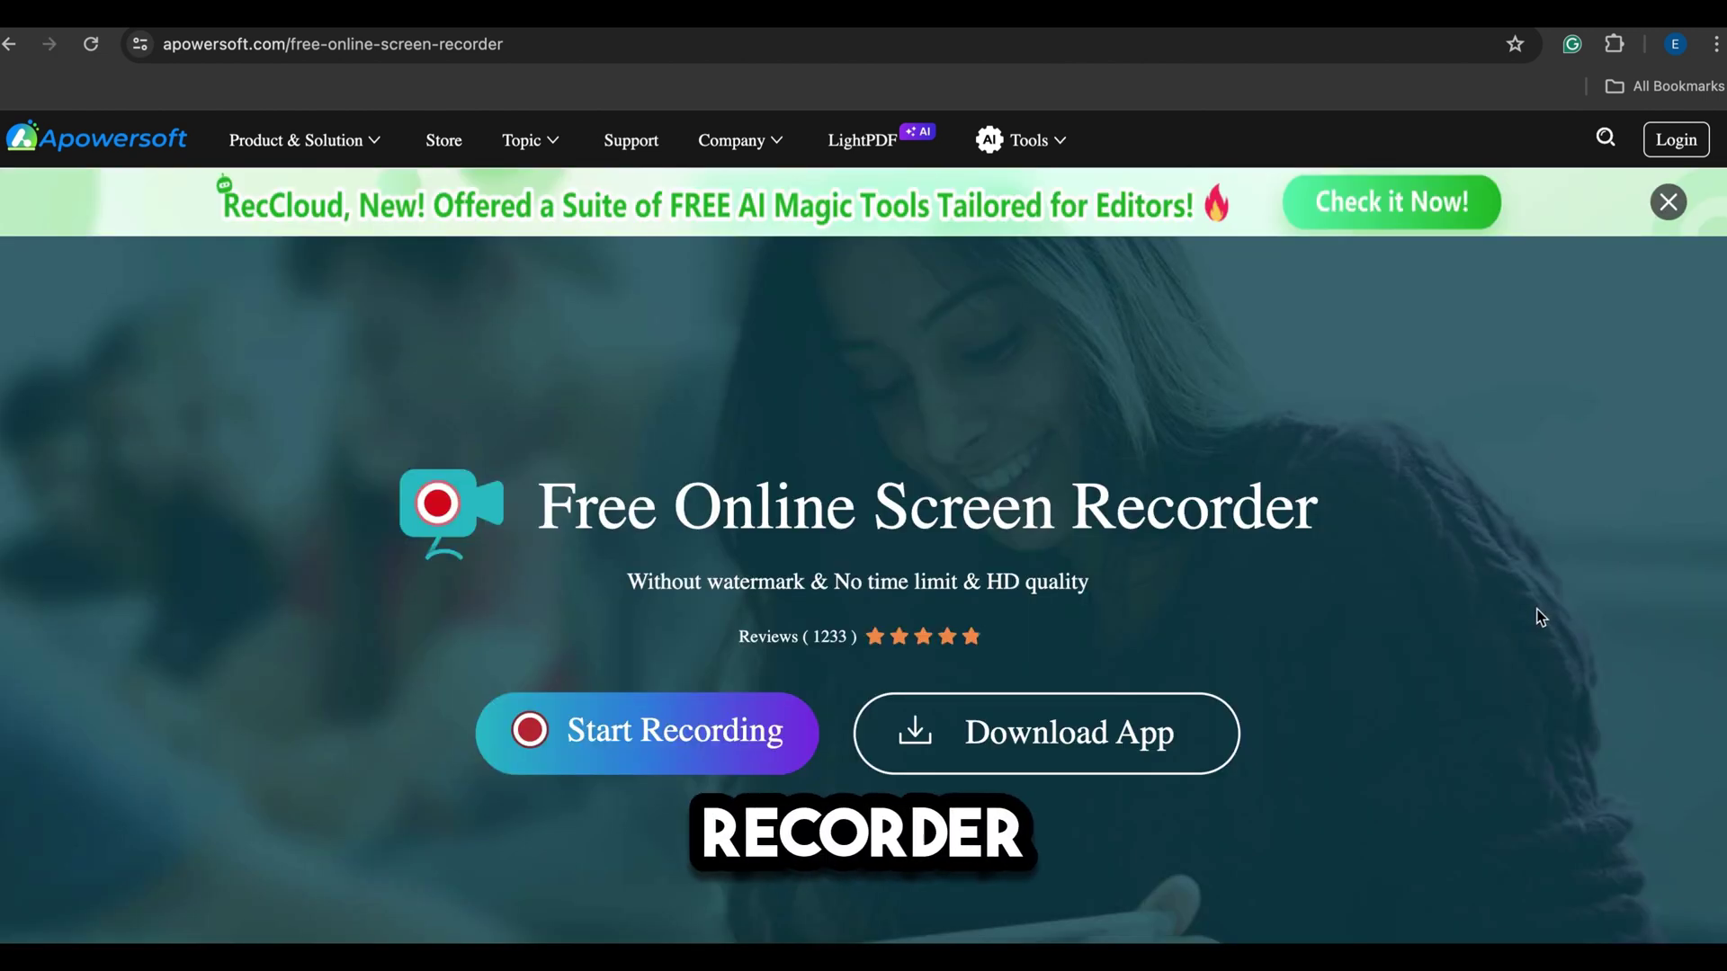
Step: Highlight the no watermark, no time limit tagline and scroll down the recorder page
left_click_drag(637, 582, 1169, 599)
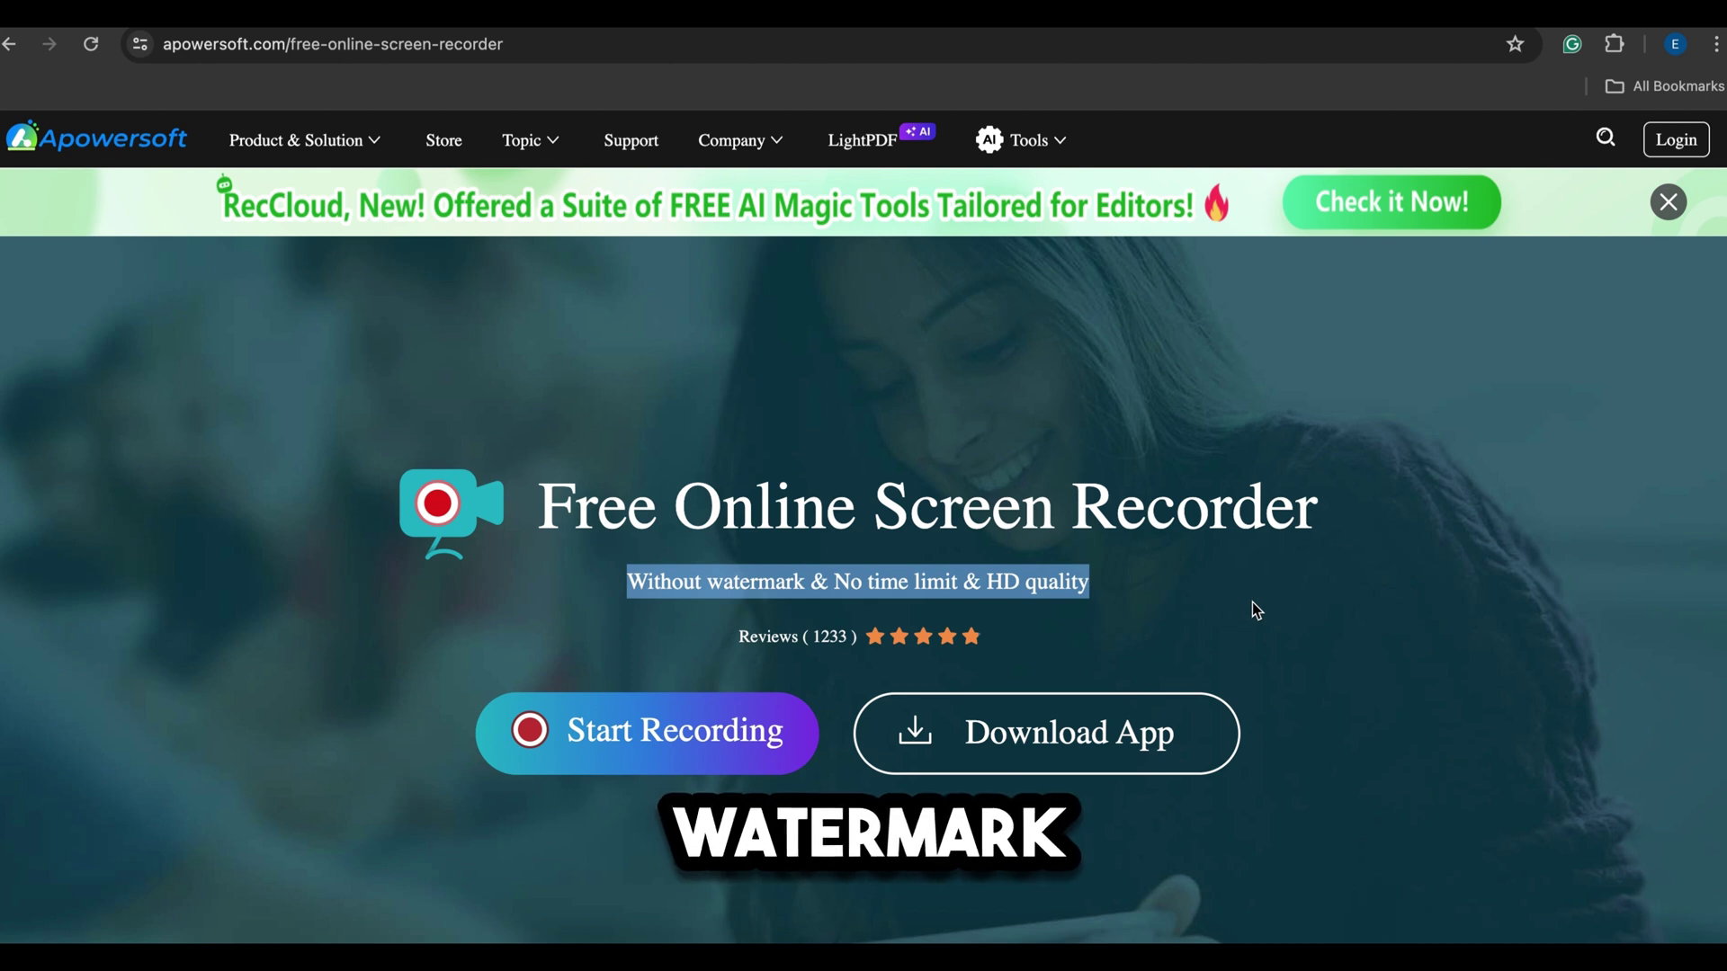
left_click(1162, 595)
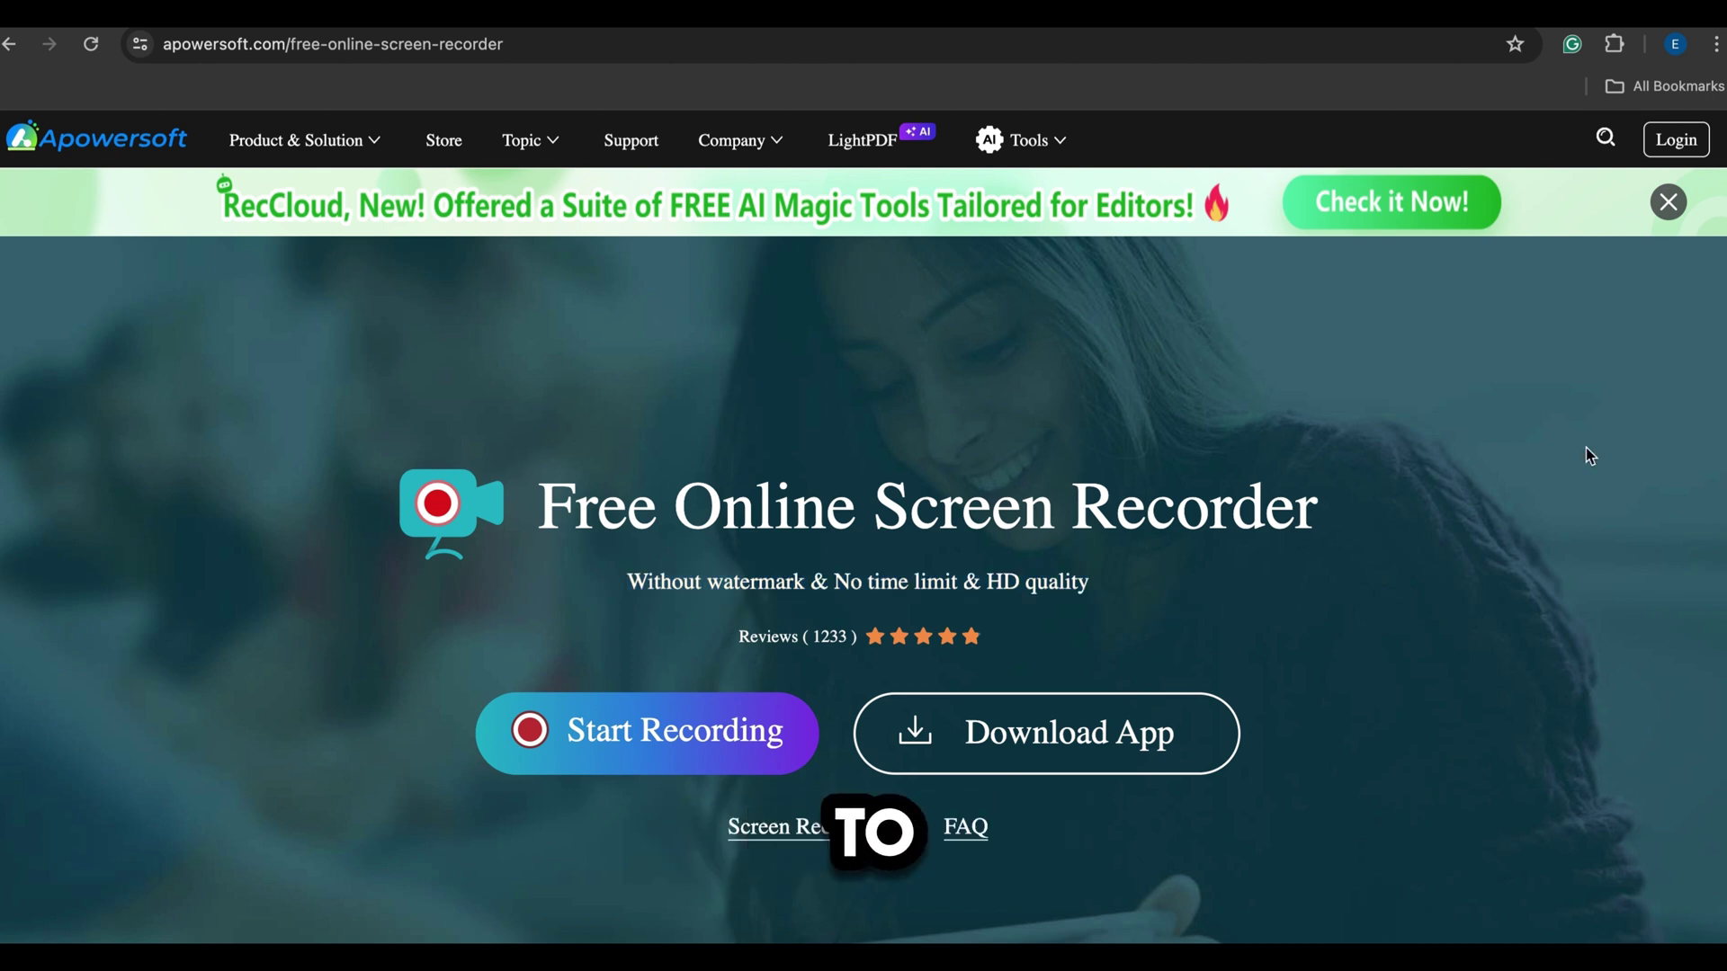
scroll(1444, 510, "down", 4)
scroll(1444, 510, "down", 7)
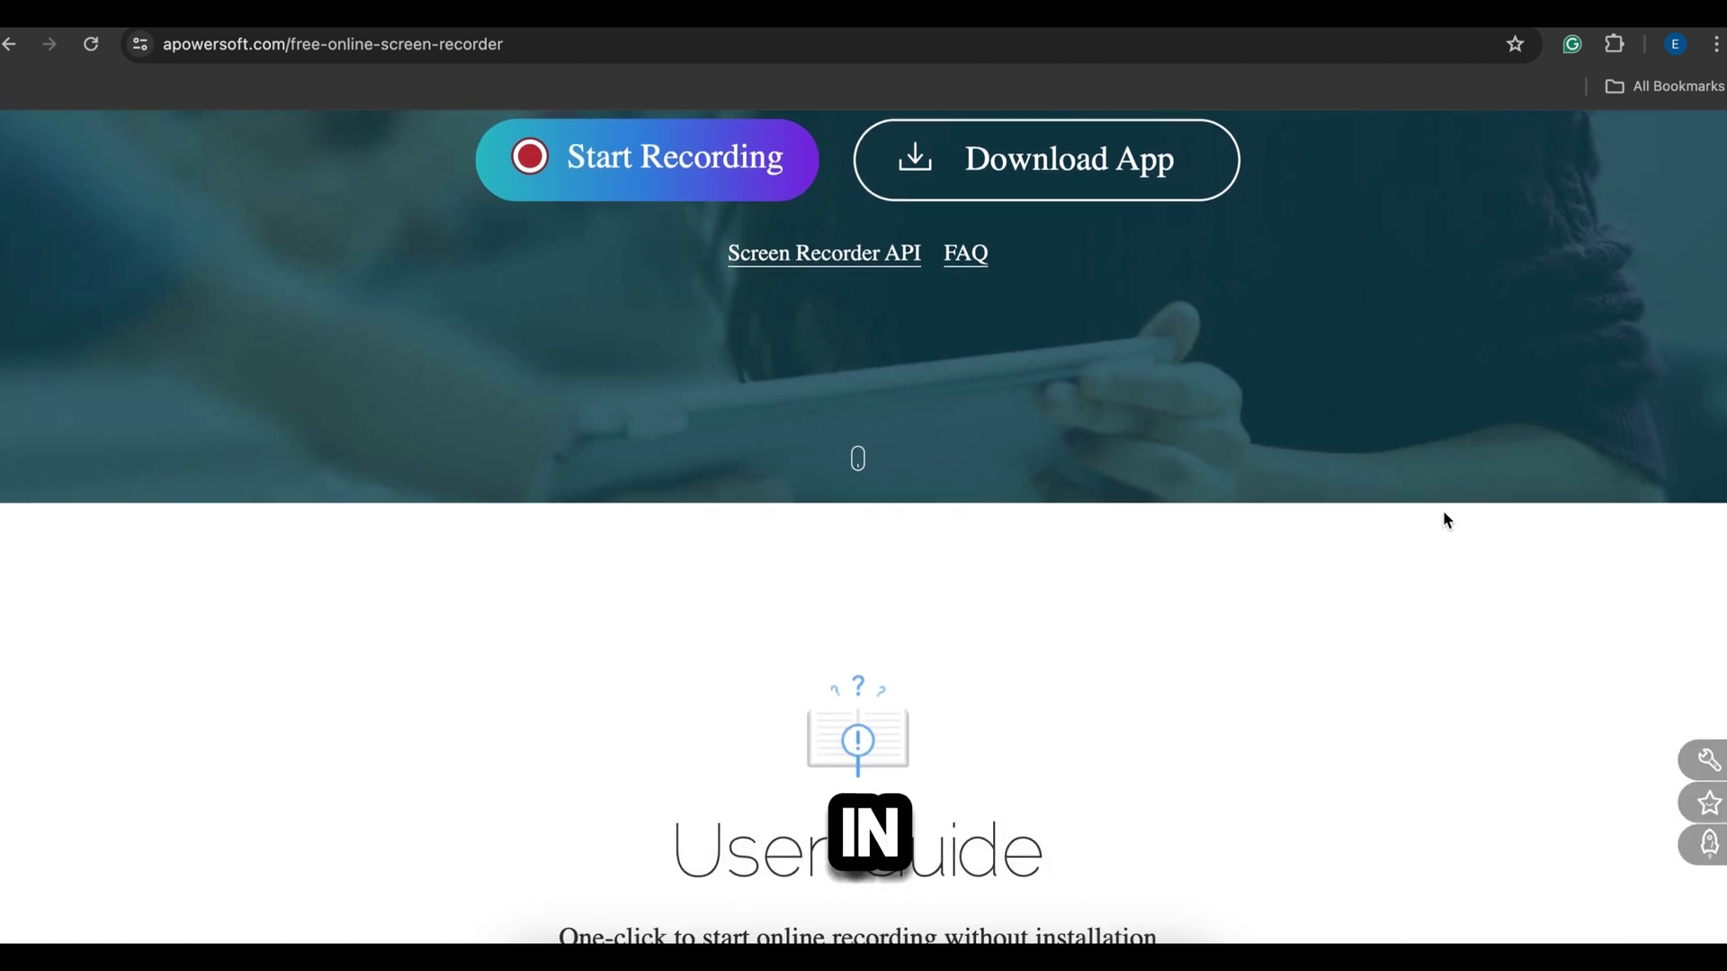
scroll(1443, 520, "down", 6)
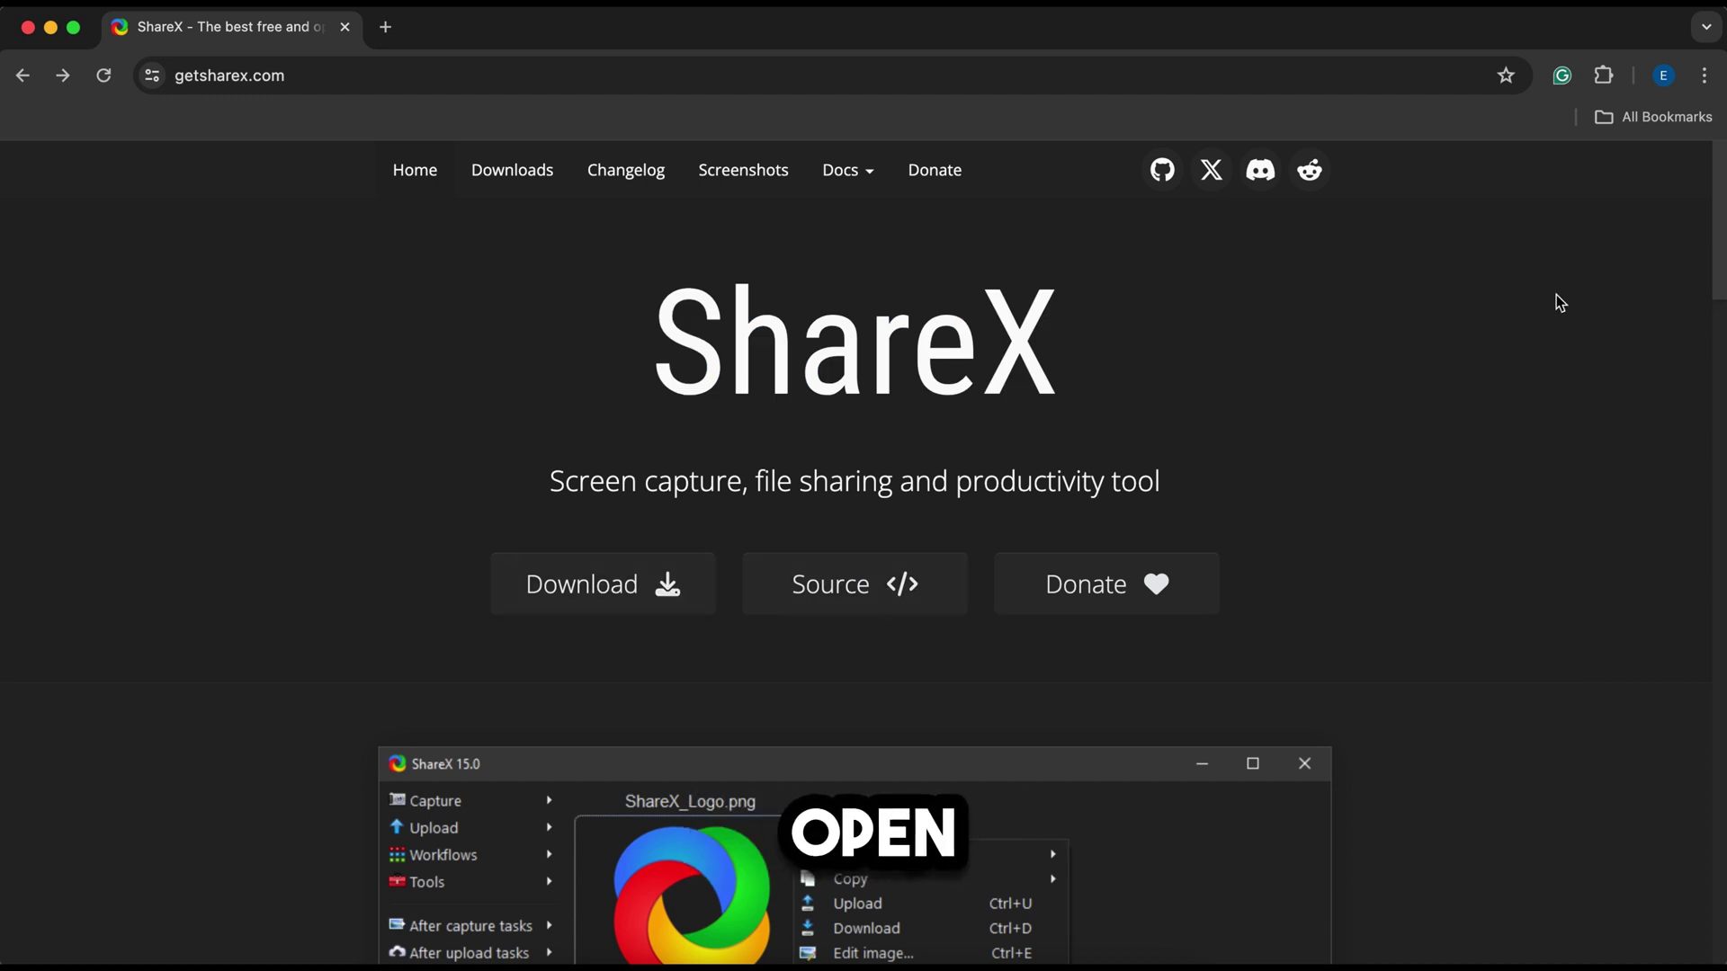
Step: In a new tab, search Google for 'share x' and open the ShareX website
left_click_drag(1714, 269, 1714, 367)
key("super+t")
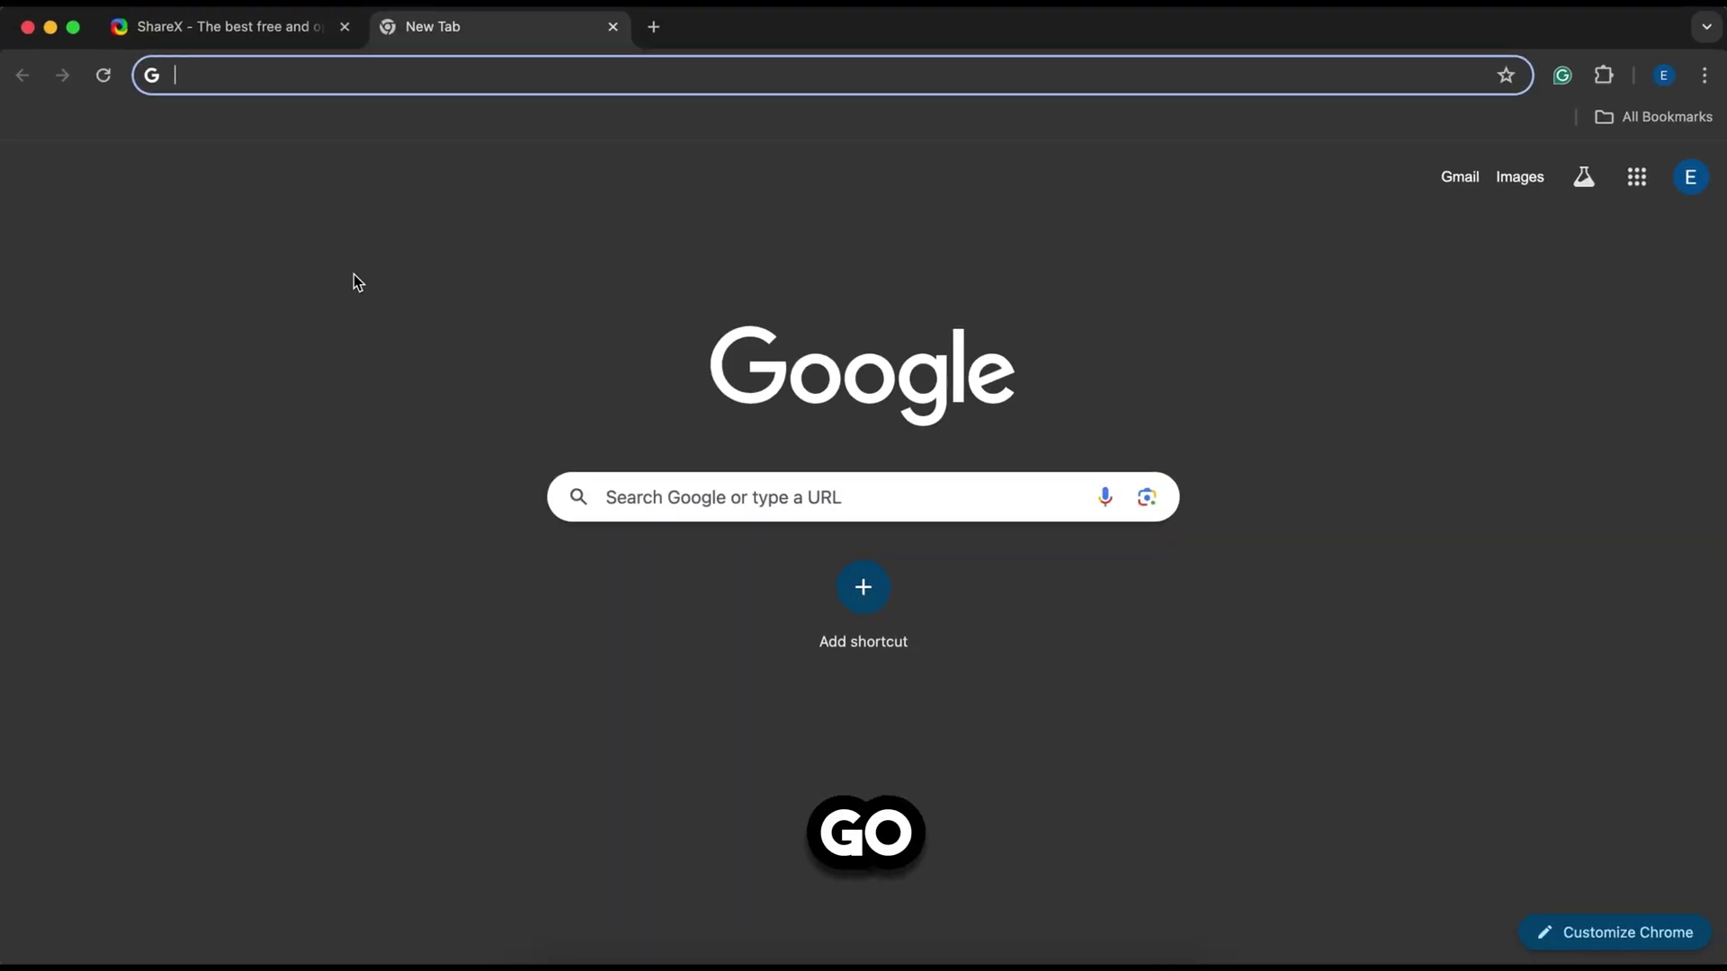
type("share x")
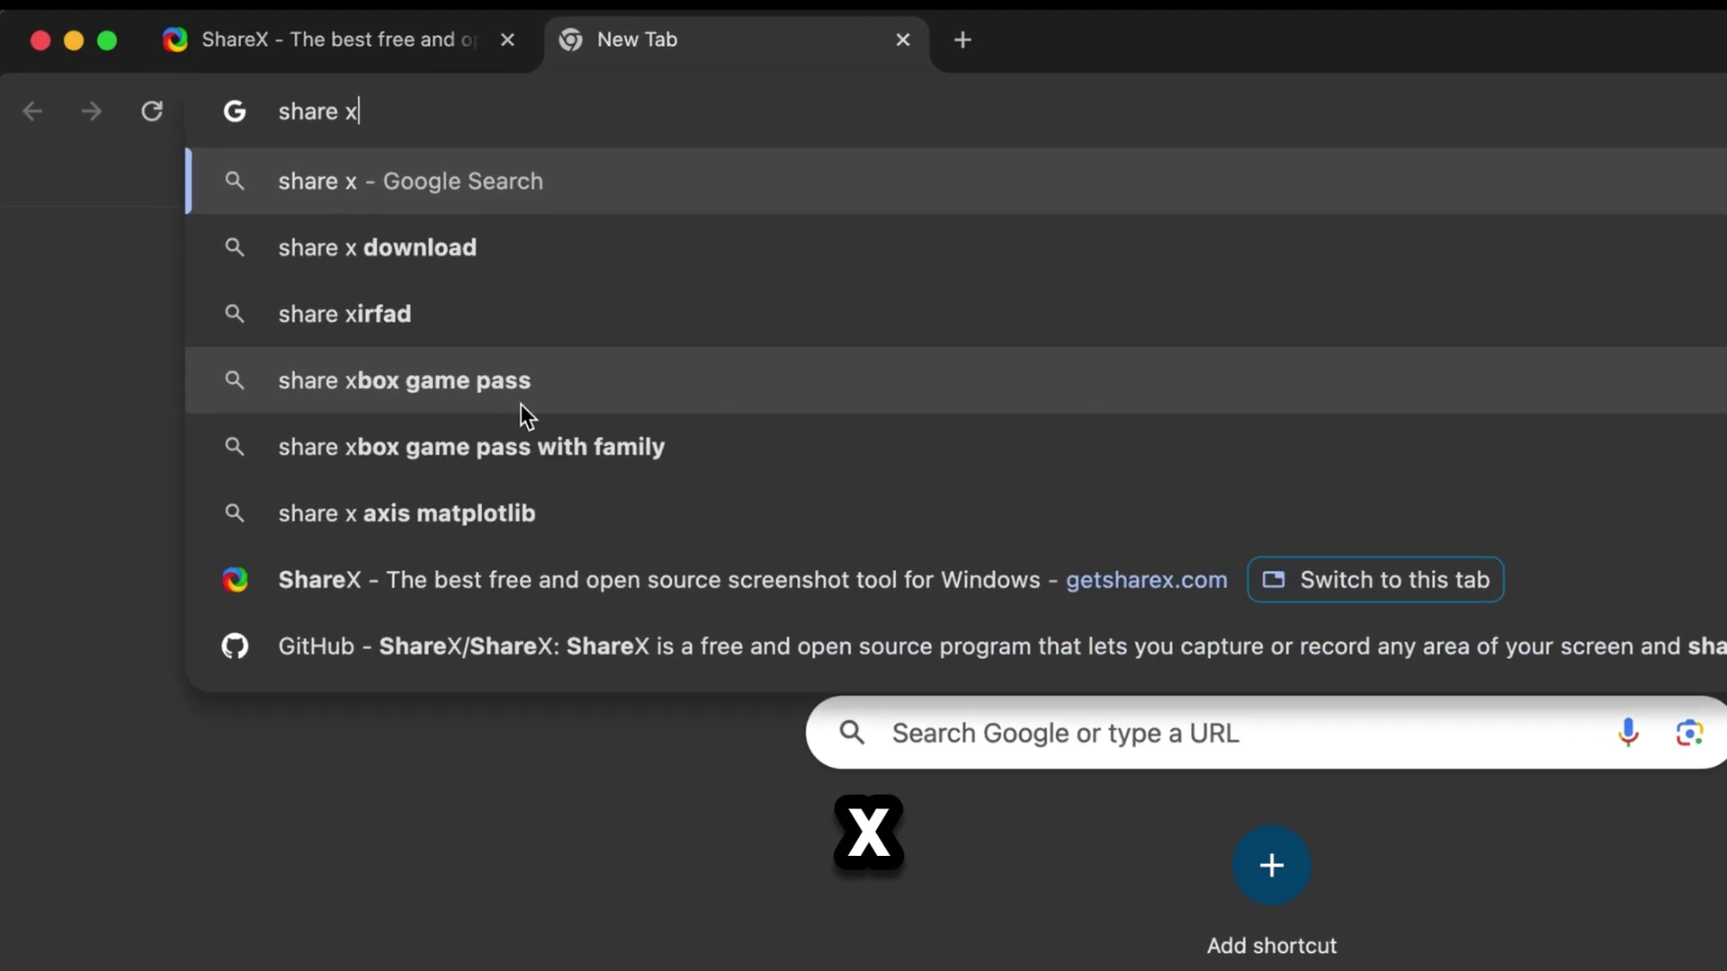
key("Return")
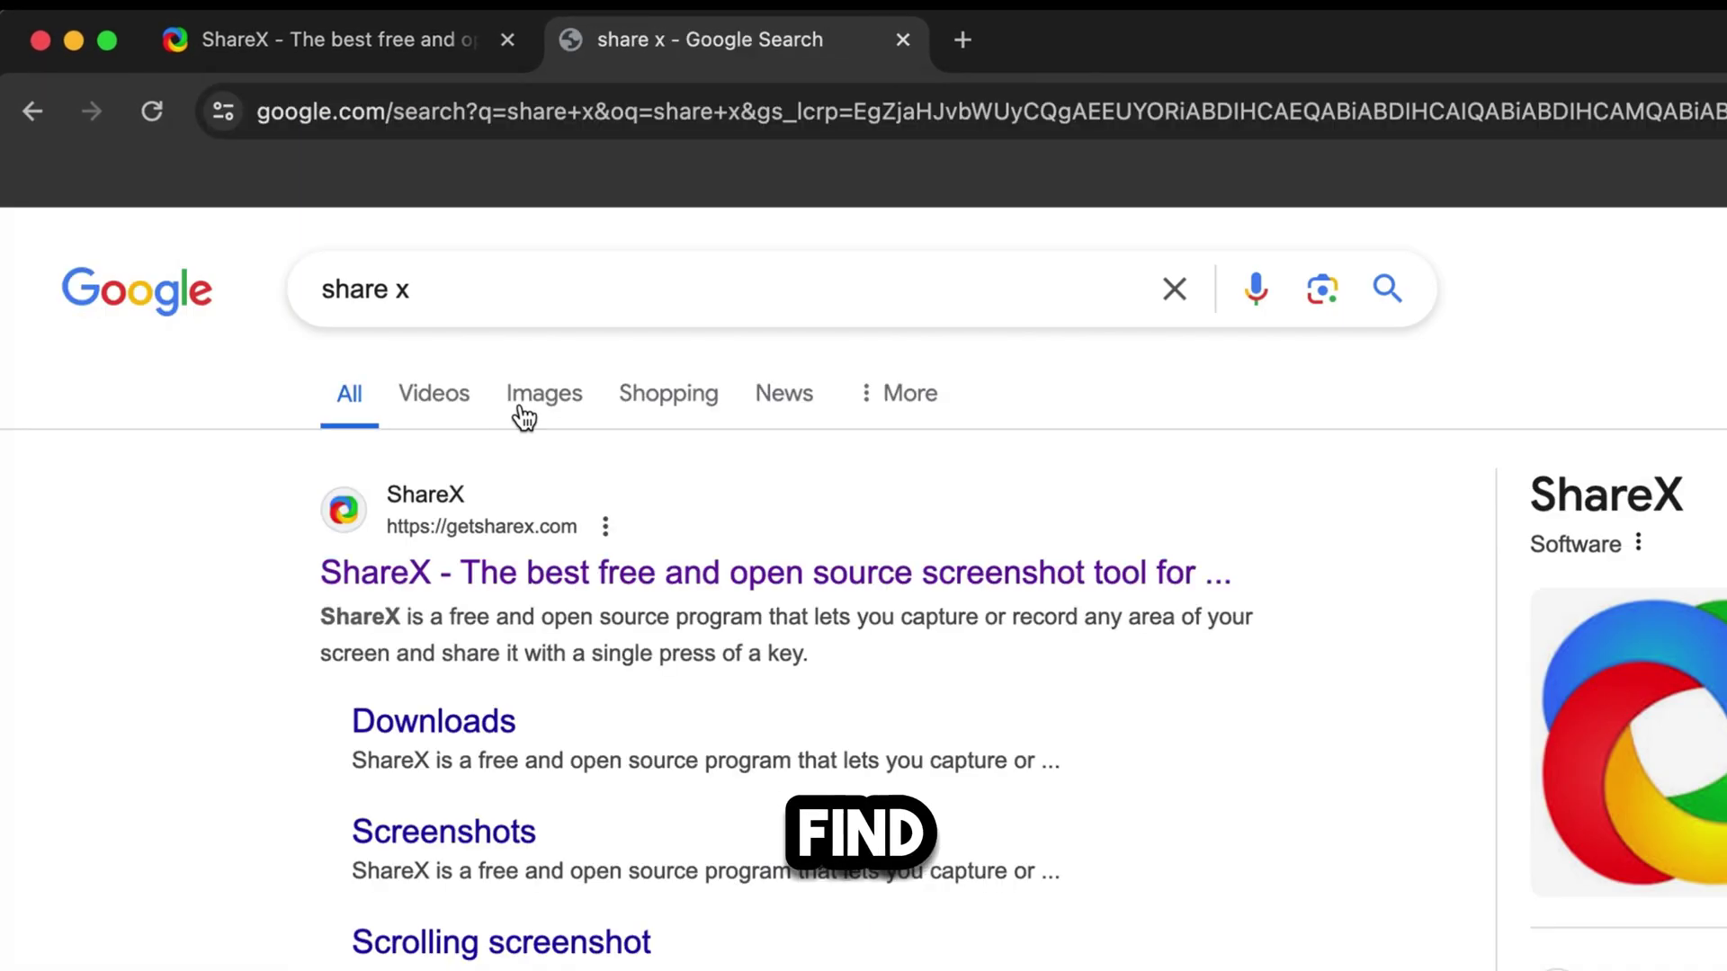
left_click(530, 569)
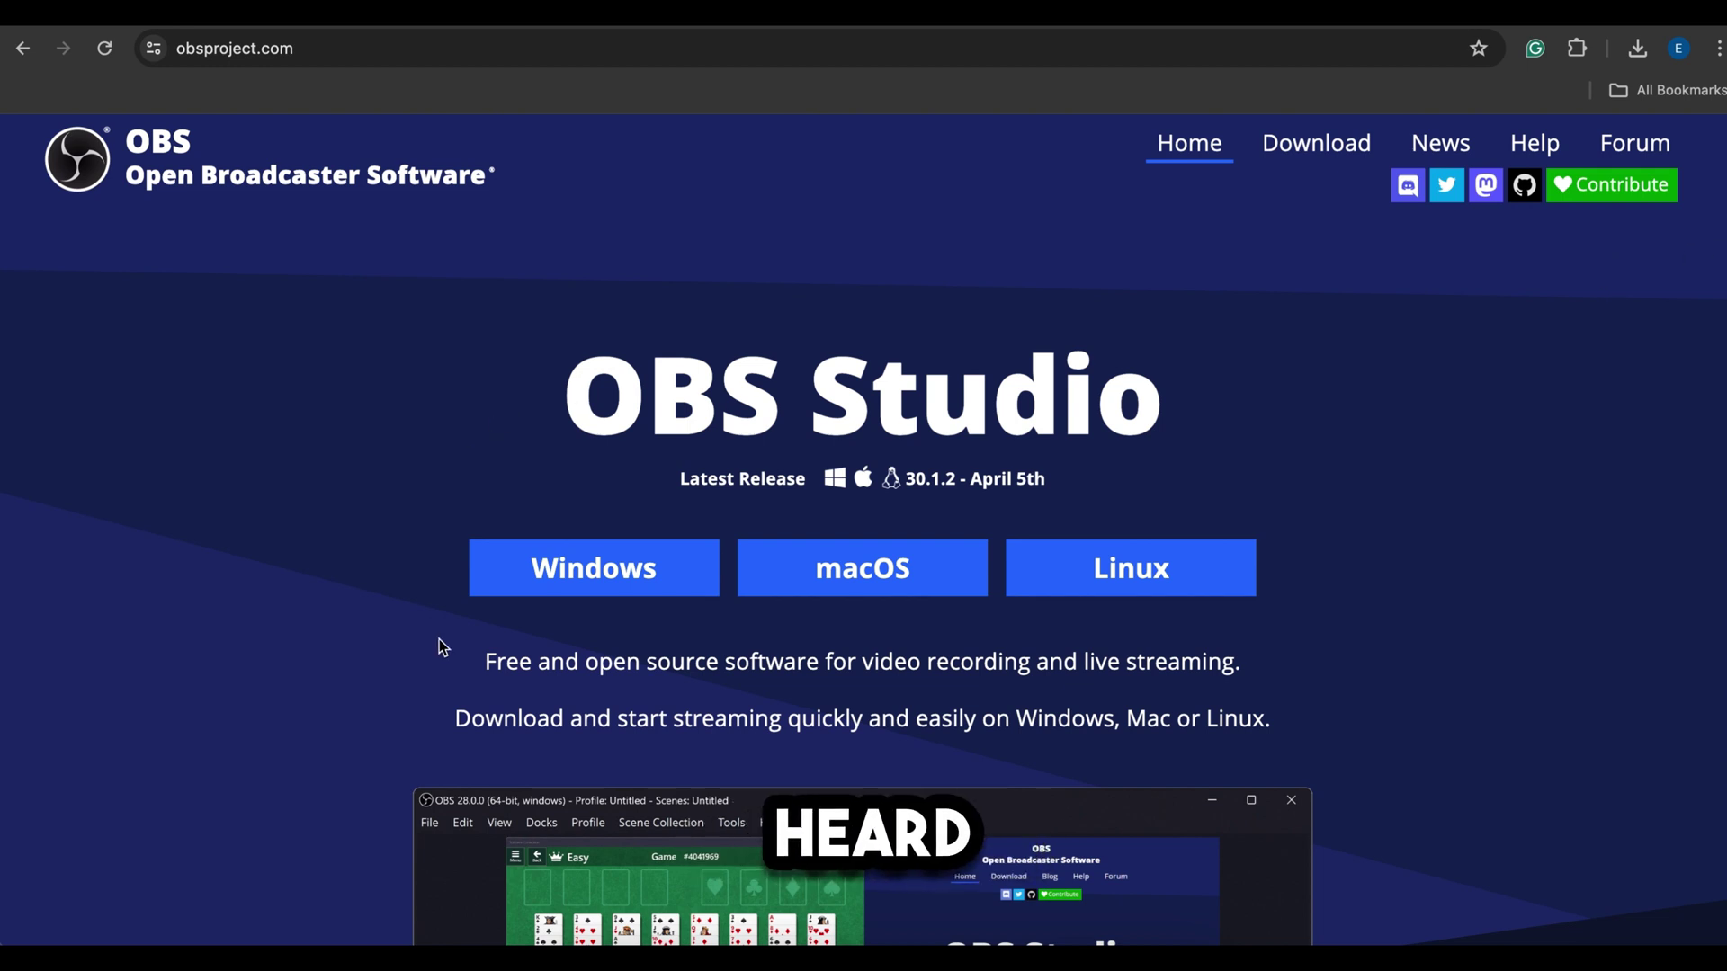
Step: Select the 'Free and open source software…' line on the OBS Studio homepage
triple_click(706, 685)
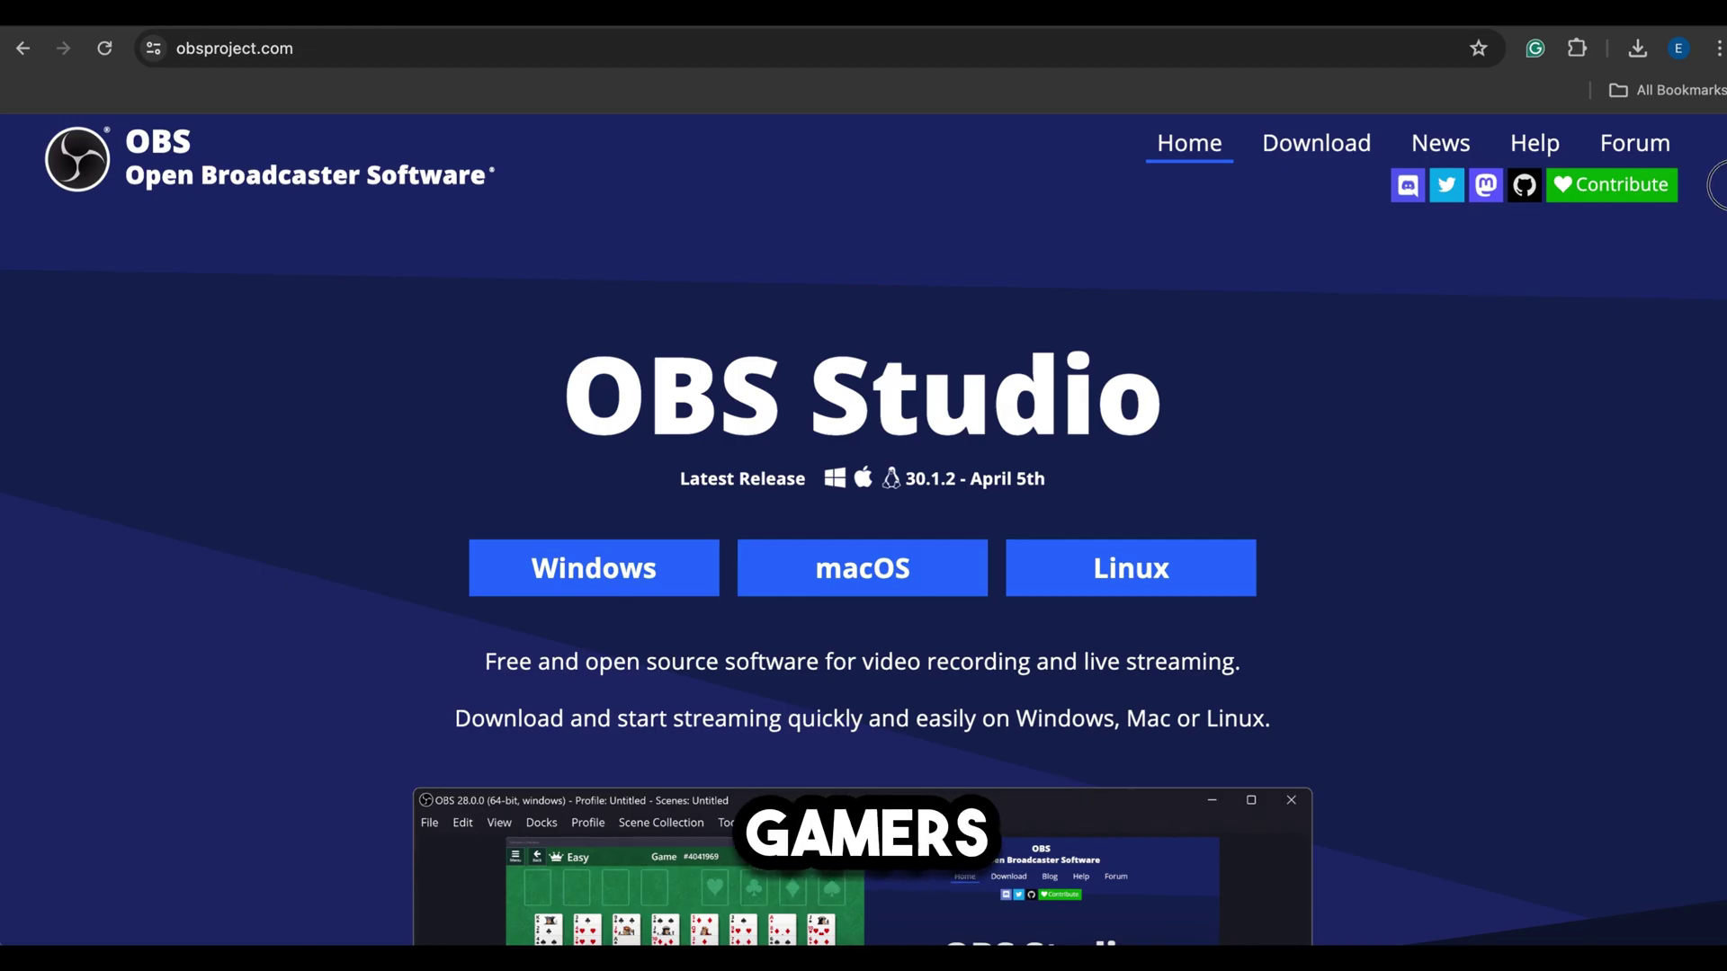
Step: Show OBS Studio's Output (Scaled) Resolution choices in the 1920x1080, 60 FPS Video settings
left_click_drag(1716, 184, 1700, 366)
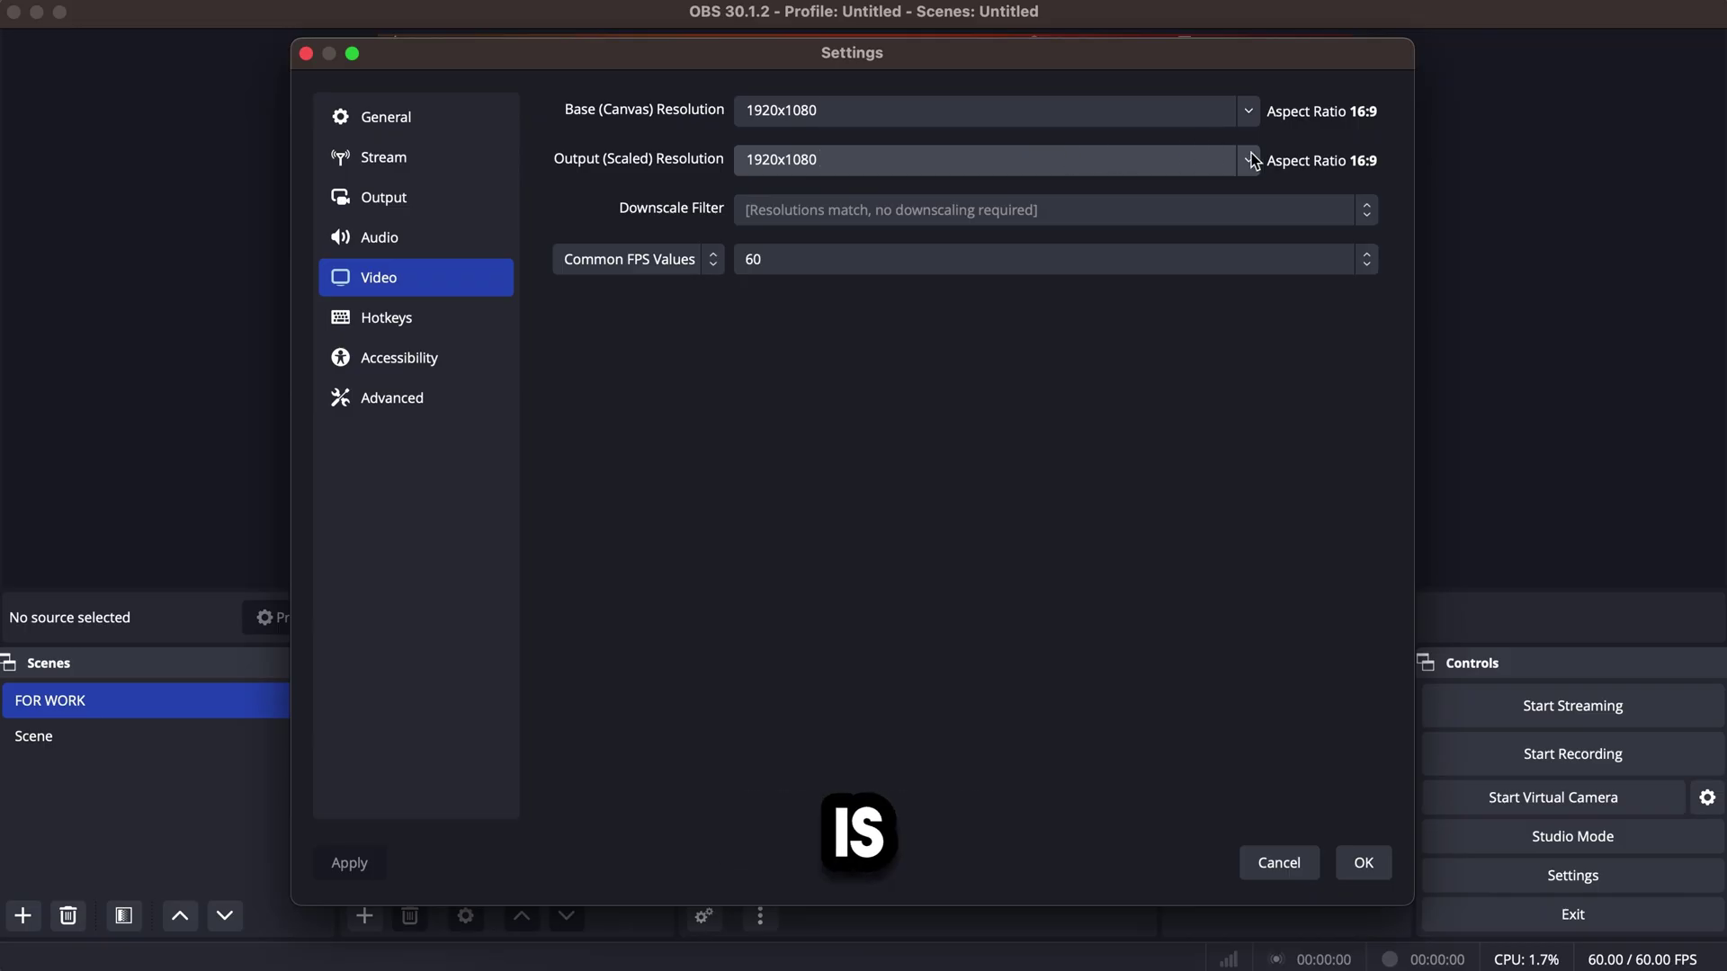
left_click(1250, 161)
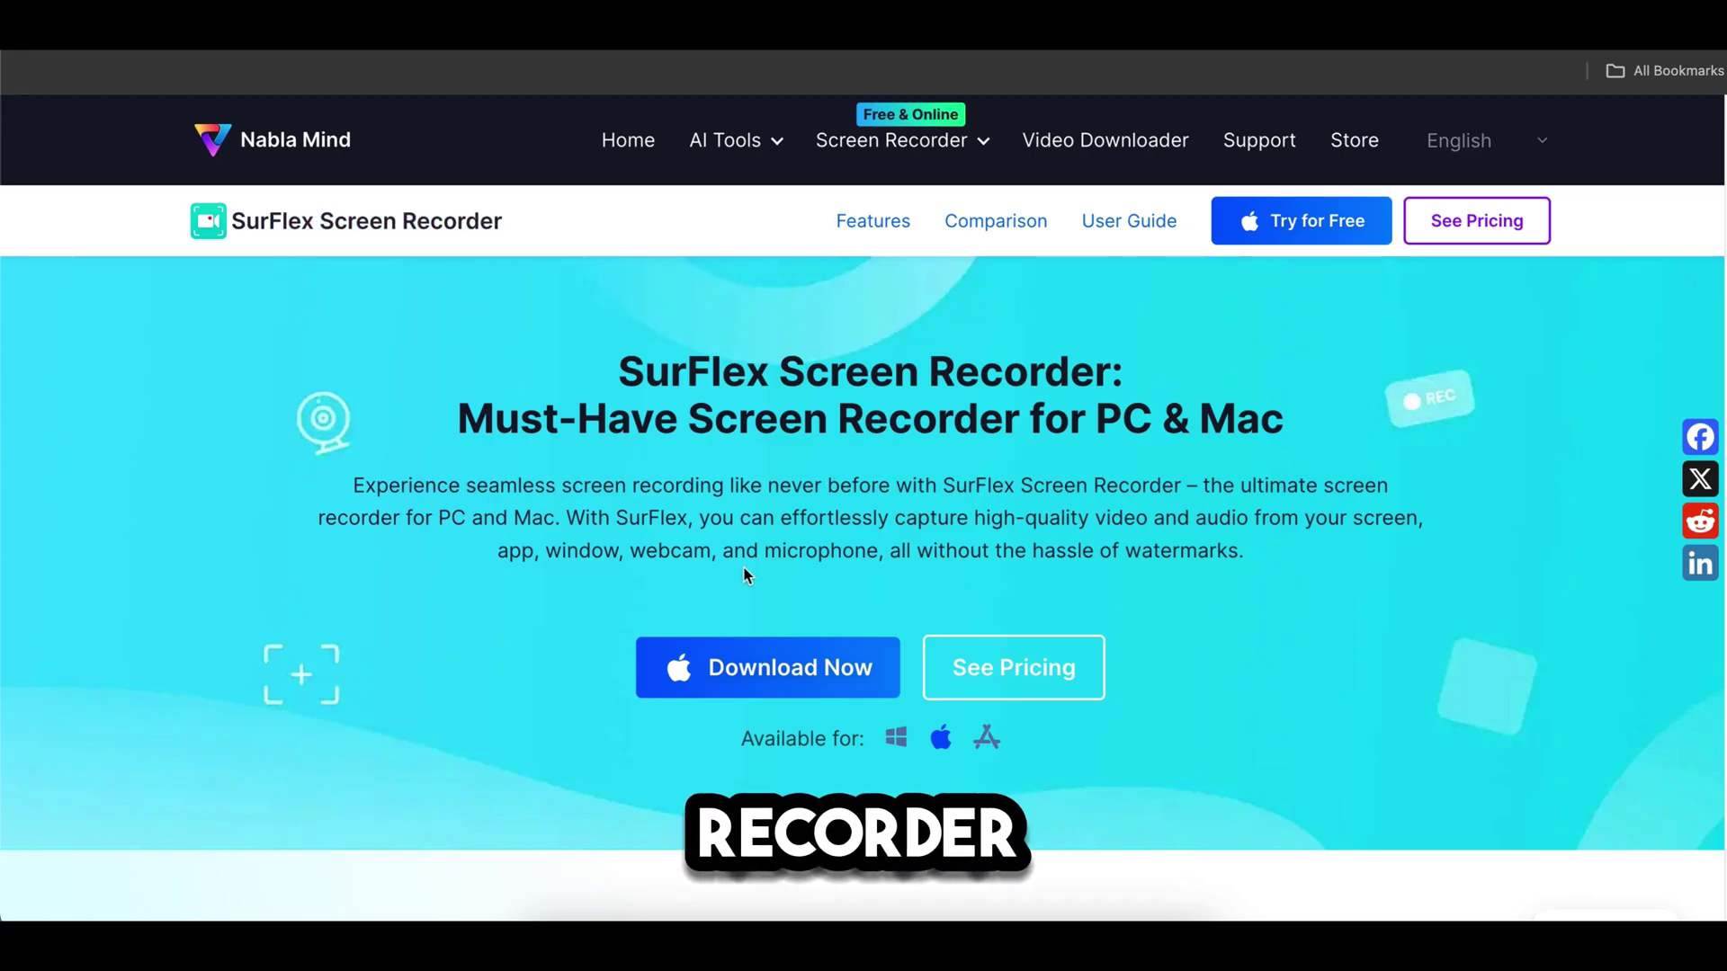
Step: Step through SurFlex's Record Webcam, Record Computer Audio and Record Microphone feature tabs
scroll(979, 589, "down", 6)
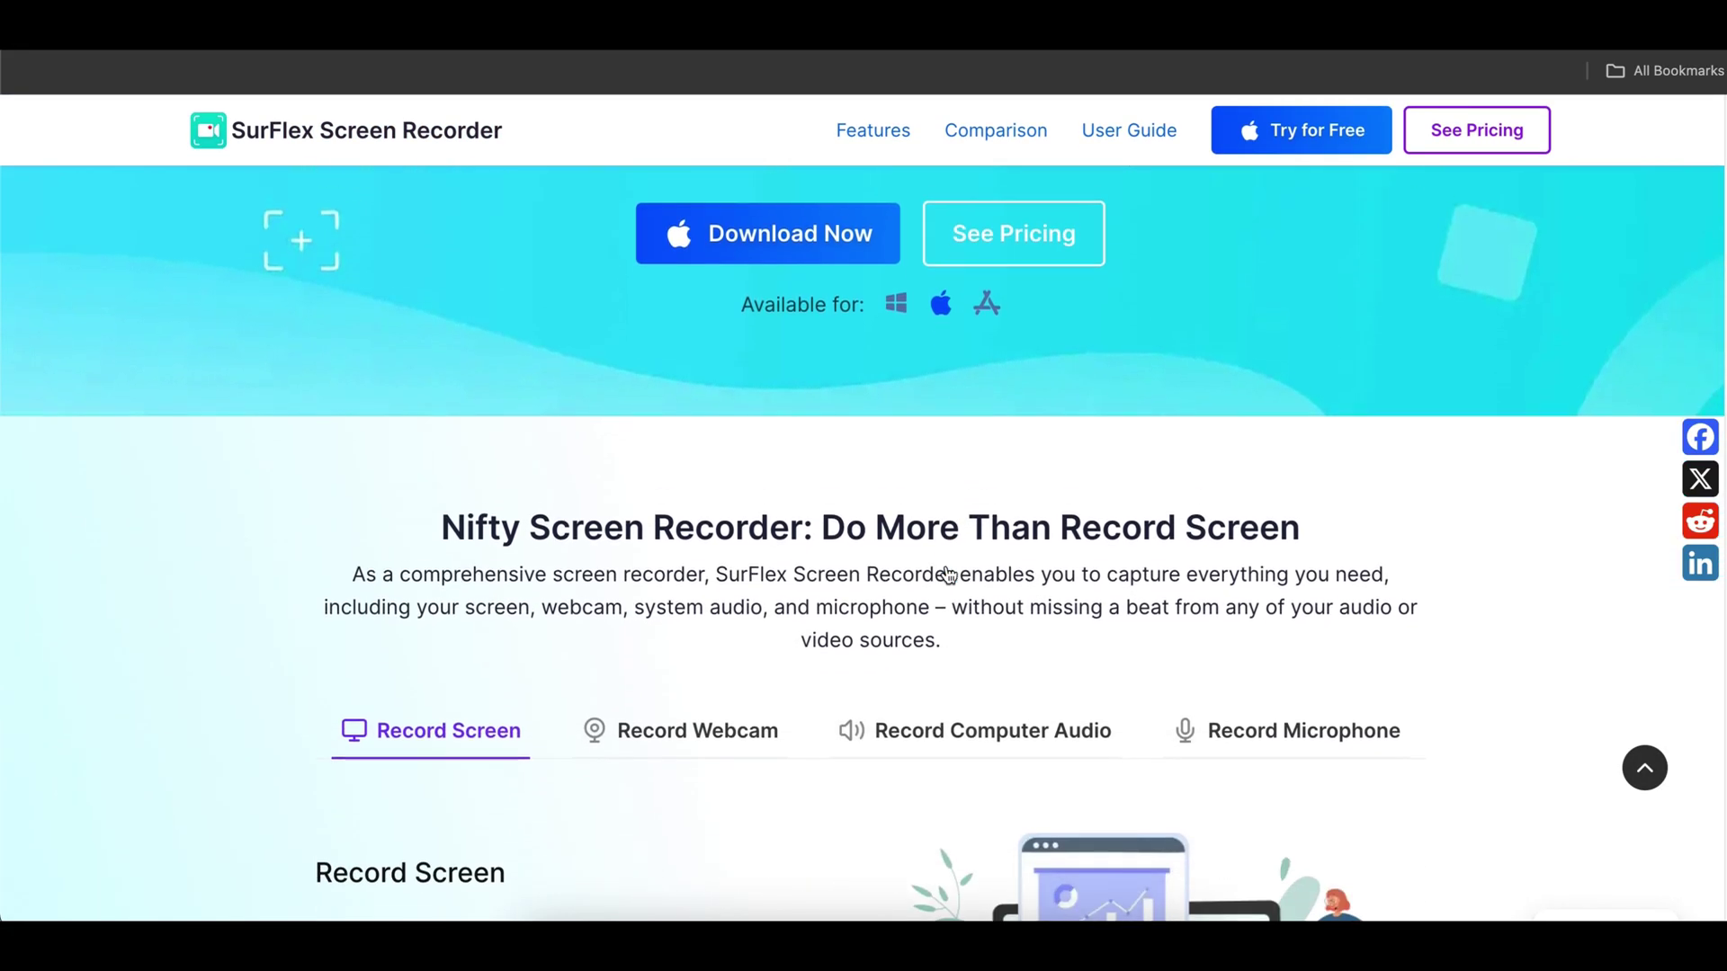
scroll(899, 557, "down", 3)
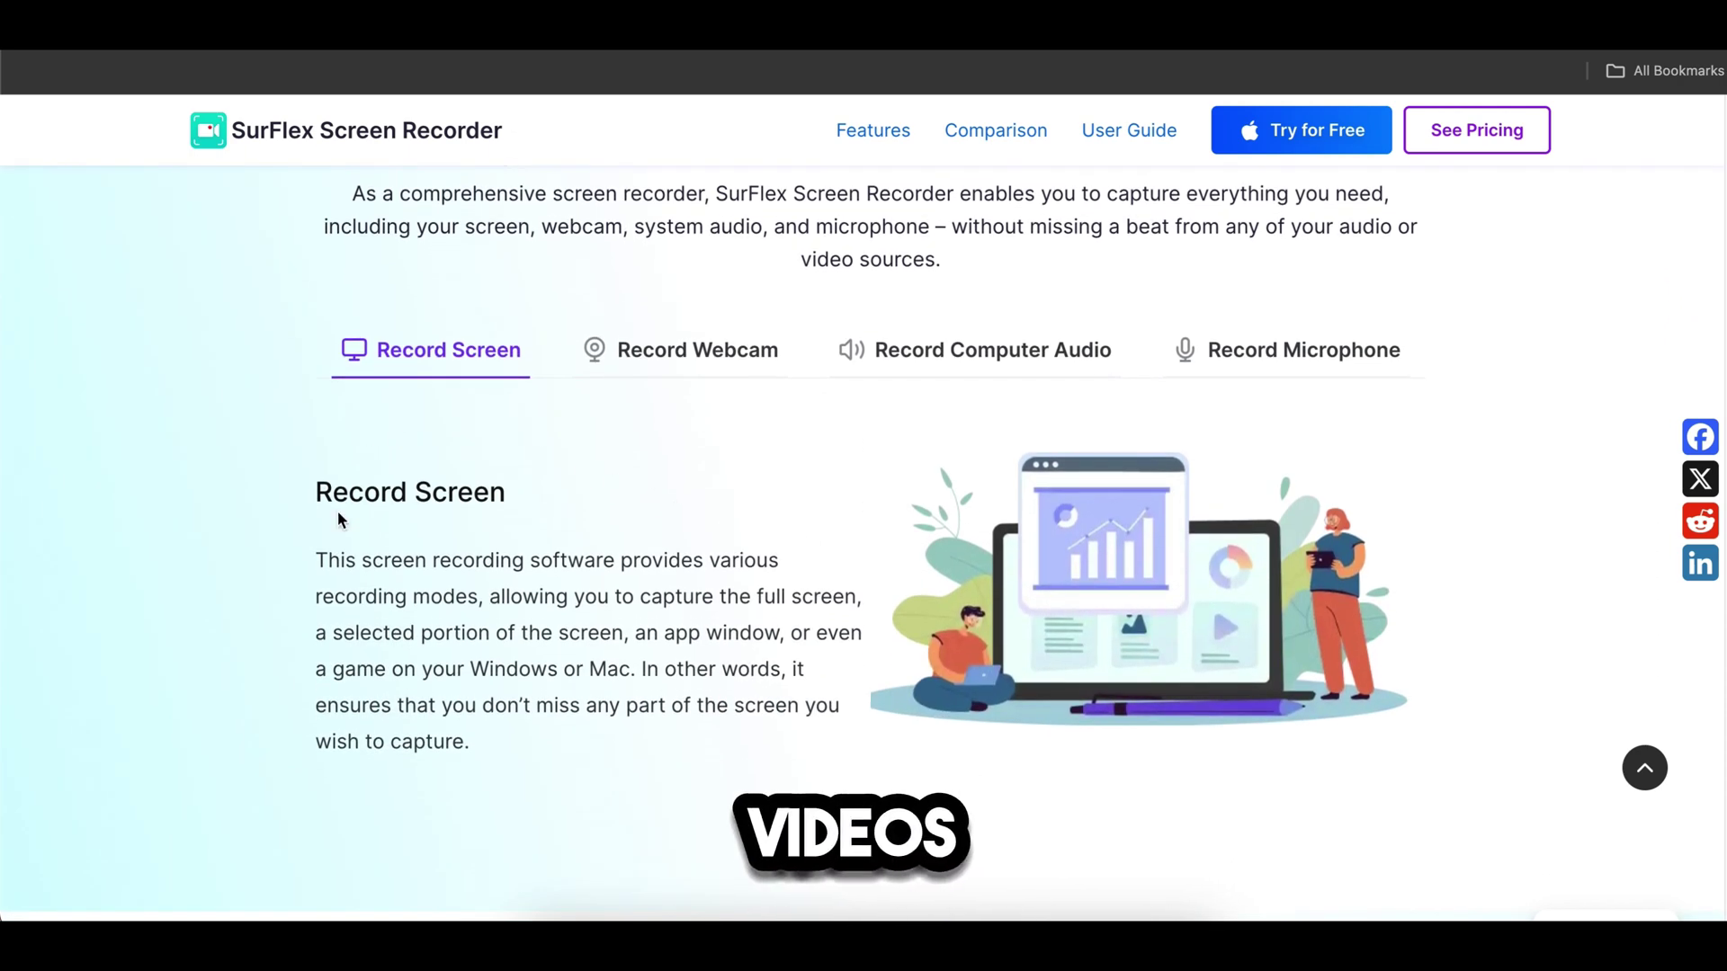
left_click(674, 344)
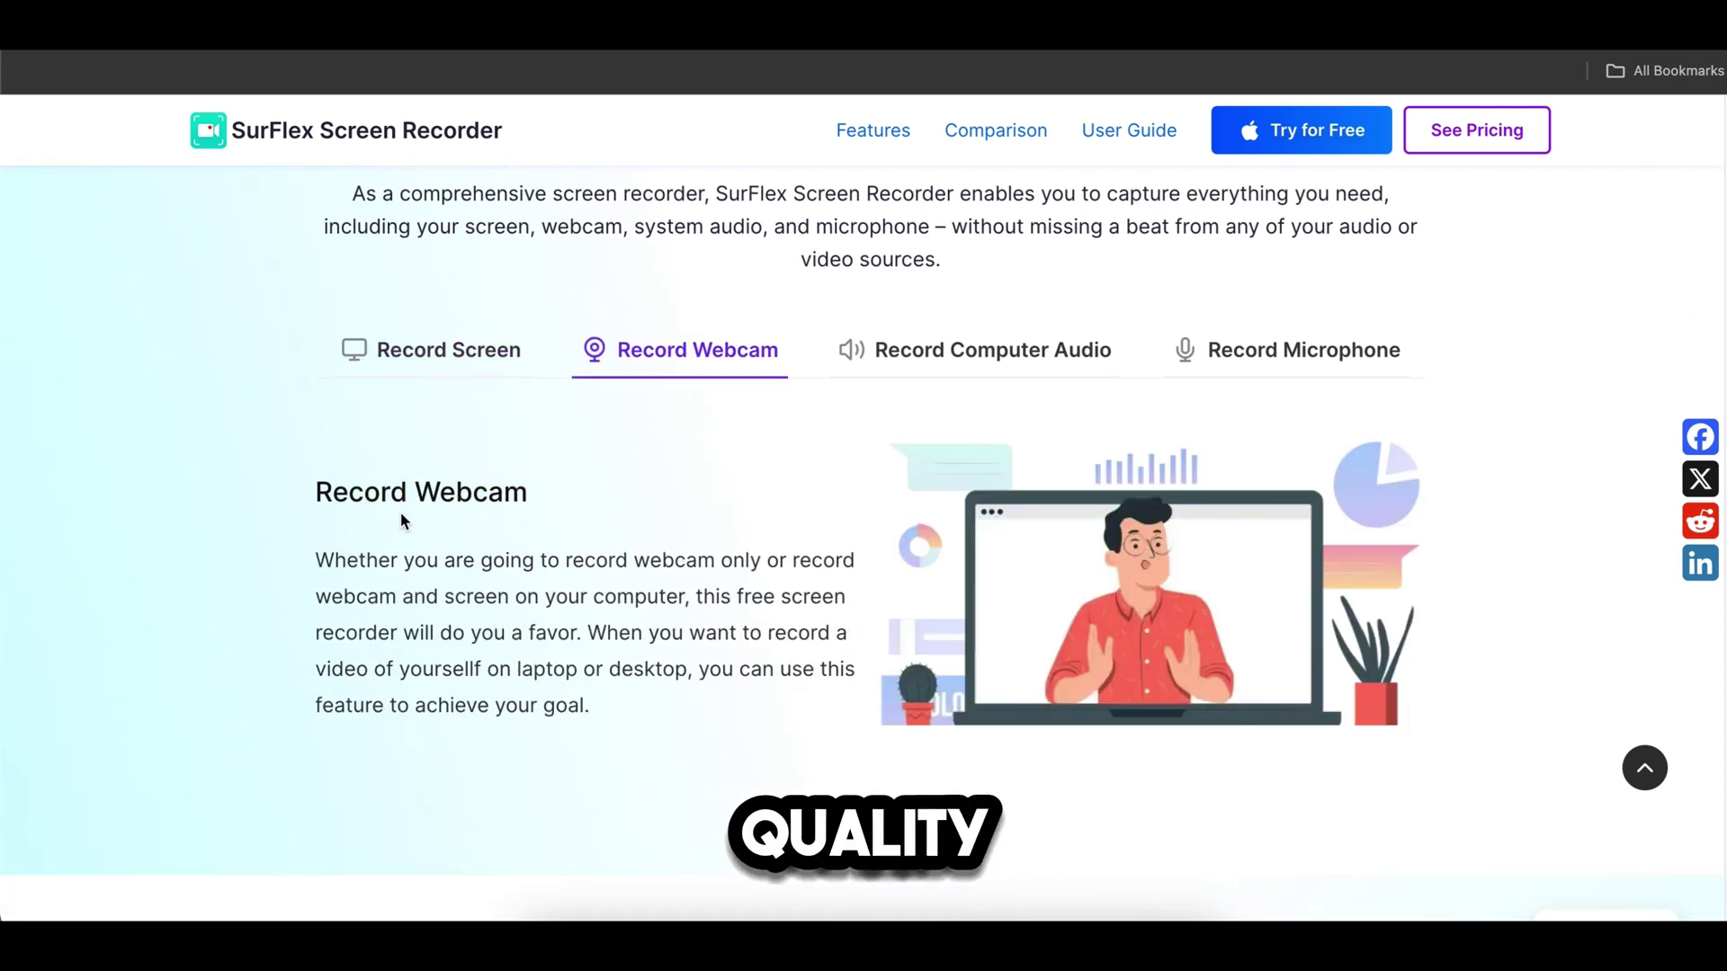
left_click_drag(368, 500, 875, 388)
left_click(929, 364)
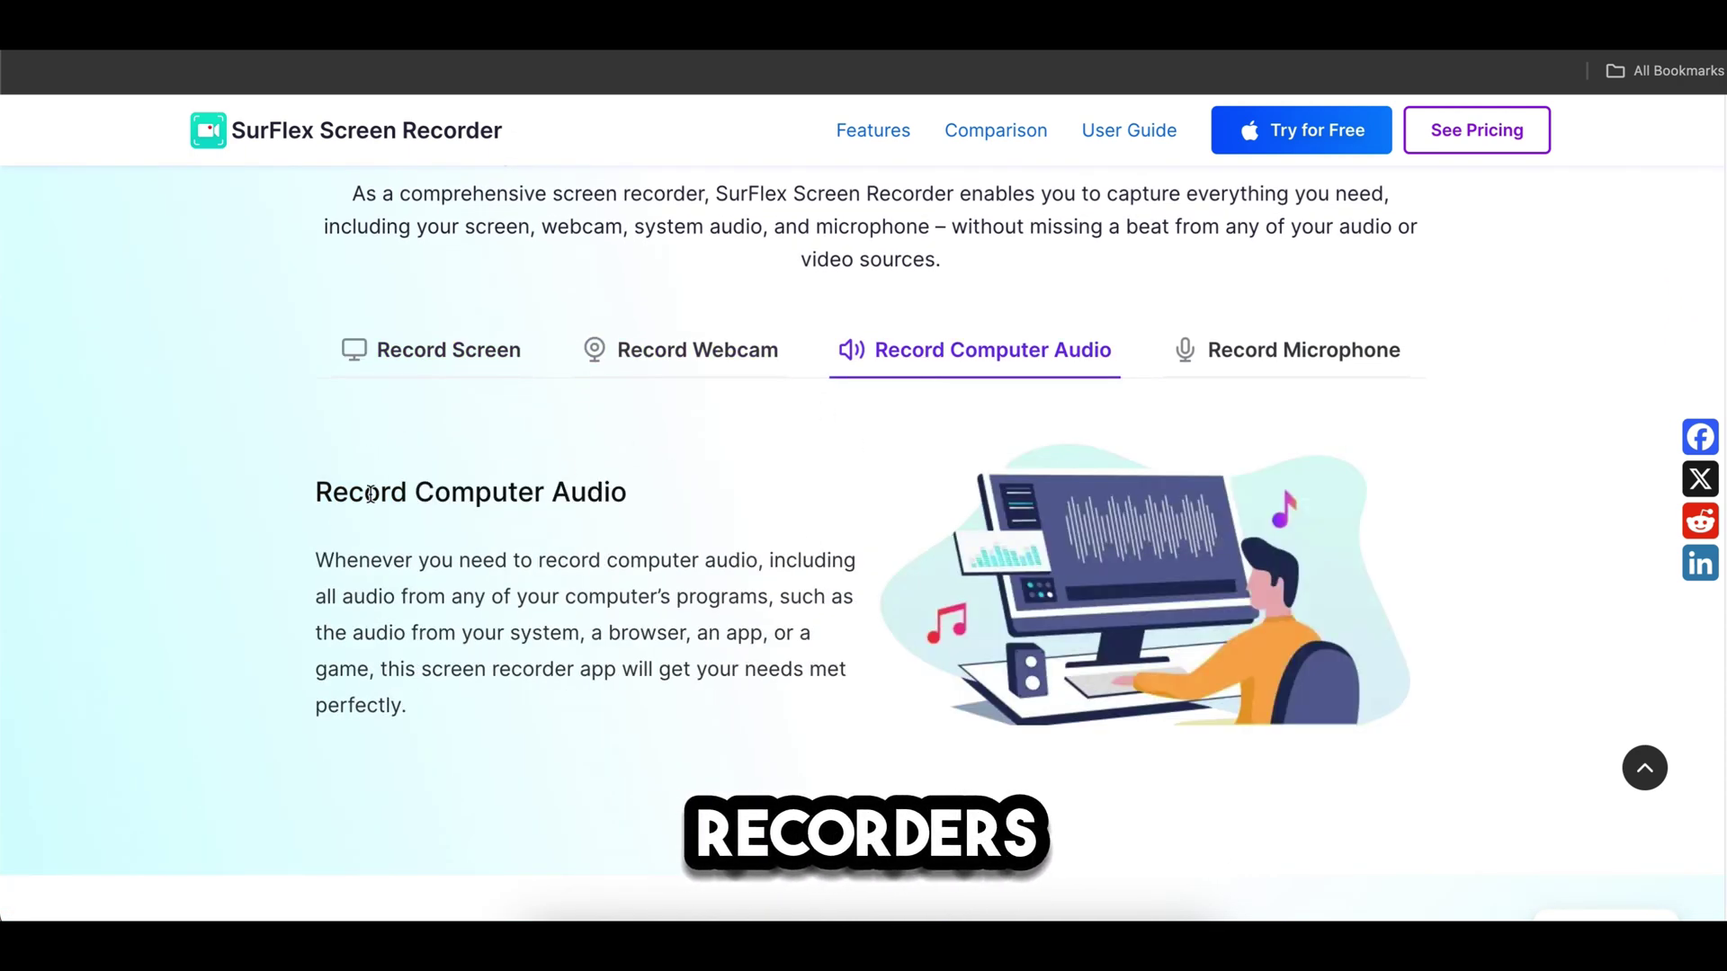
left_click_drag(316, 494, 572, 492)
left_click(1304, 371)
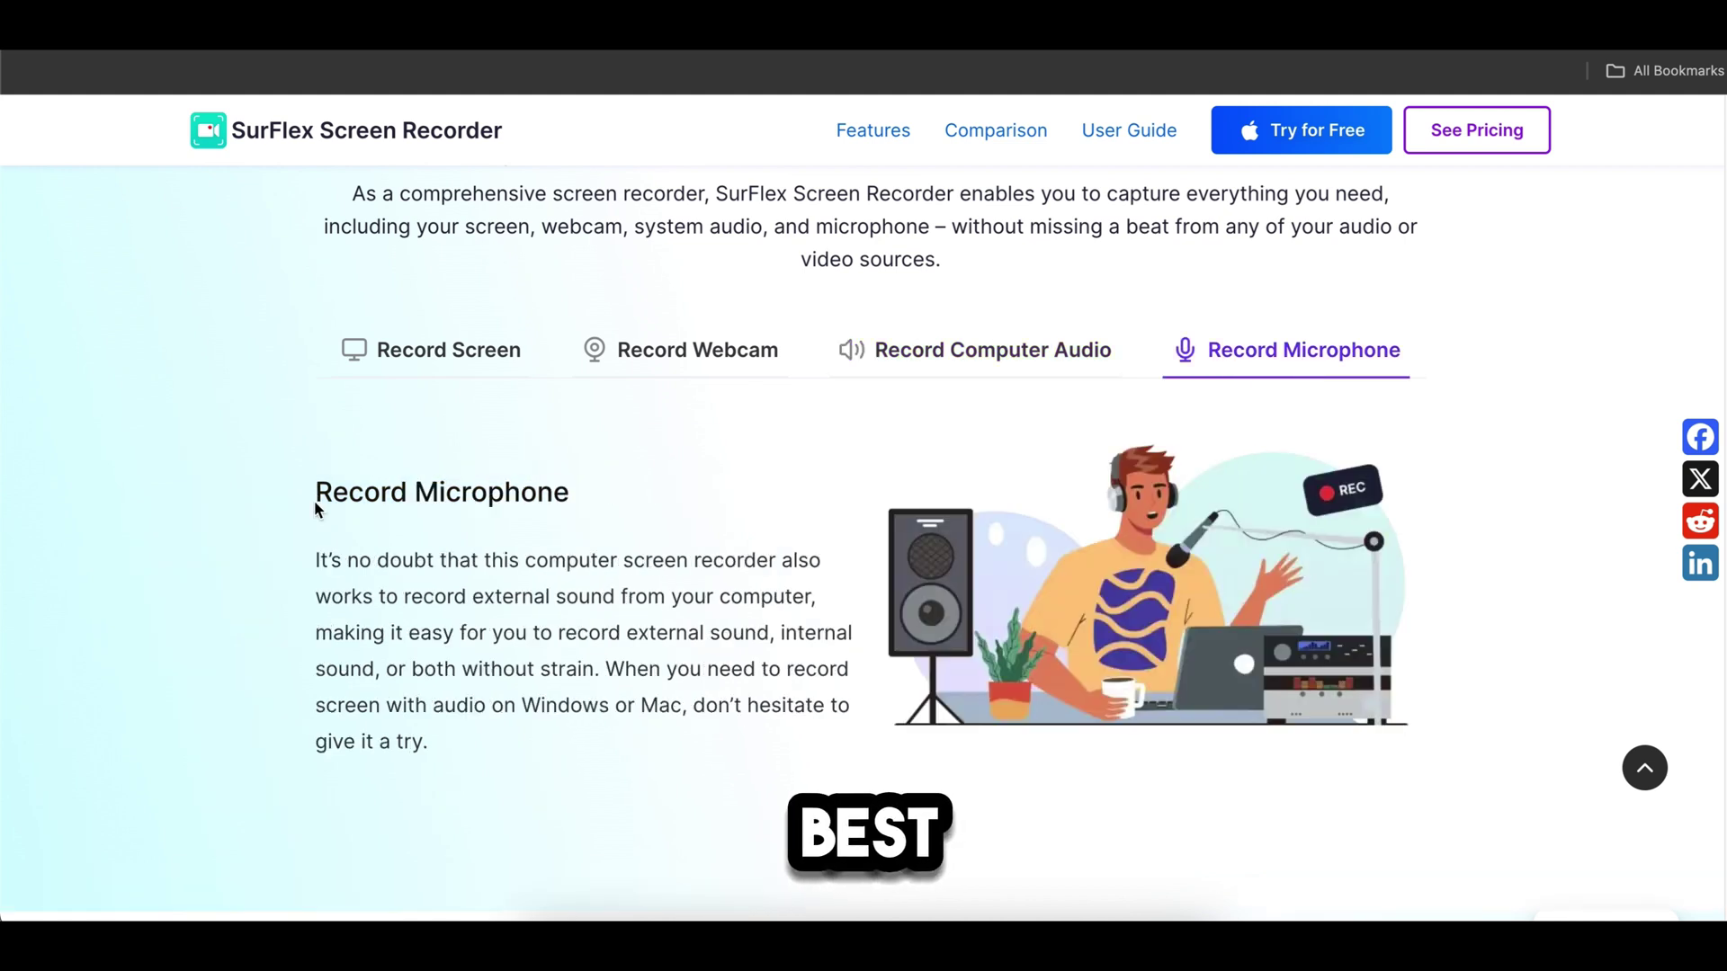
Step: Highlight the Record Microphone heading, then scroll further down the SurFlex page
left_click_drag(314, 501, 671, 532)
left_click(693, 551)
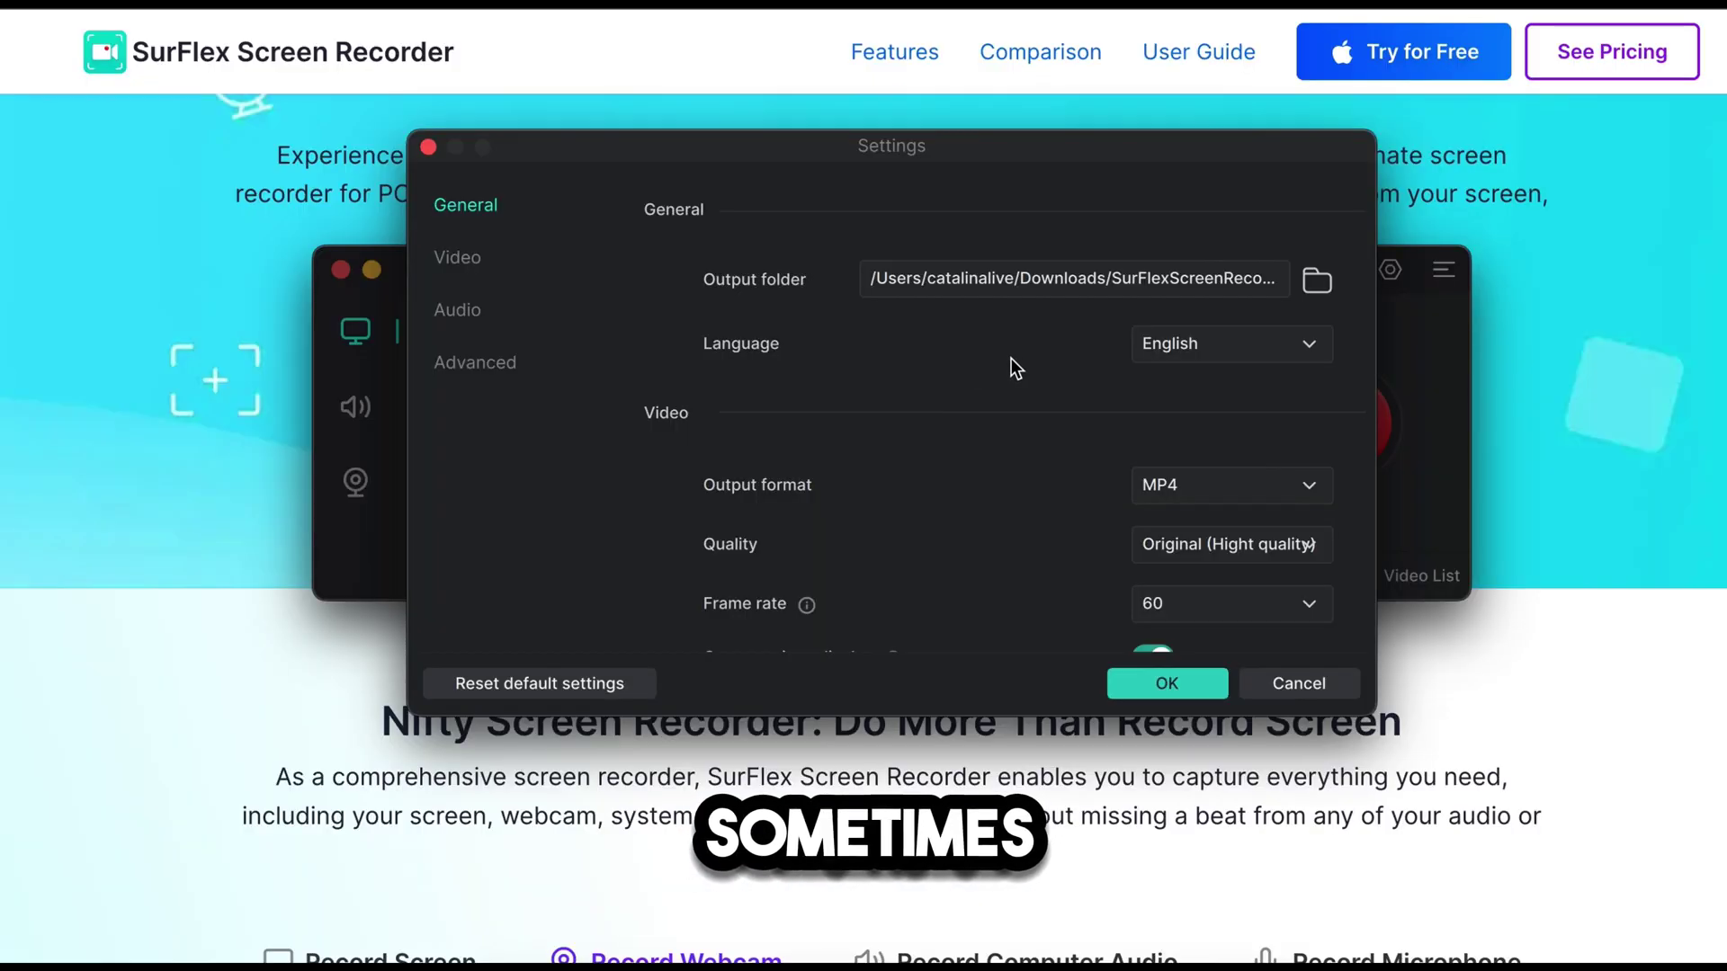
scroll(1011, 359, "down", 3)
scroll(1014, 365, "down", 1)
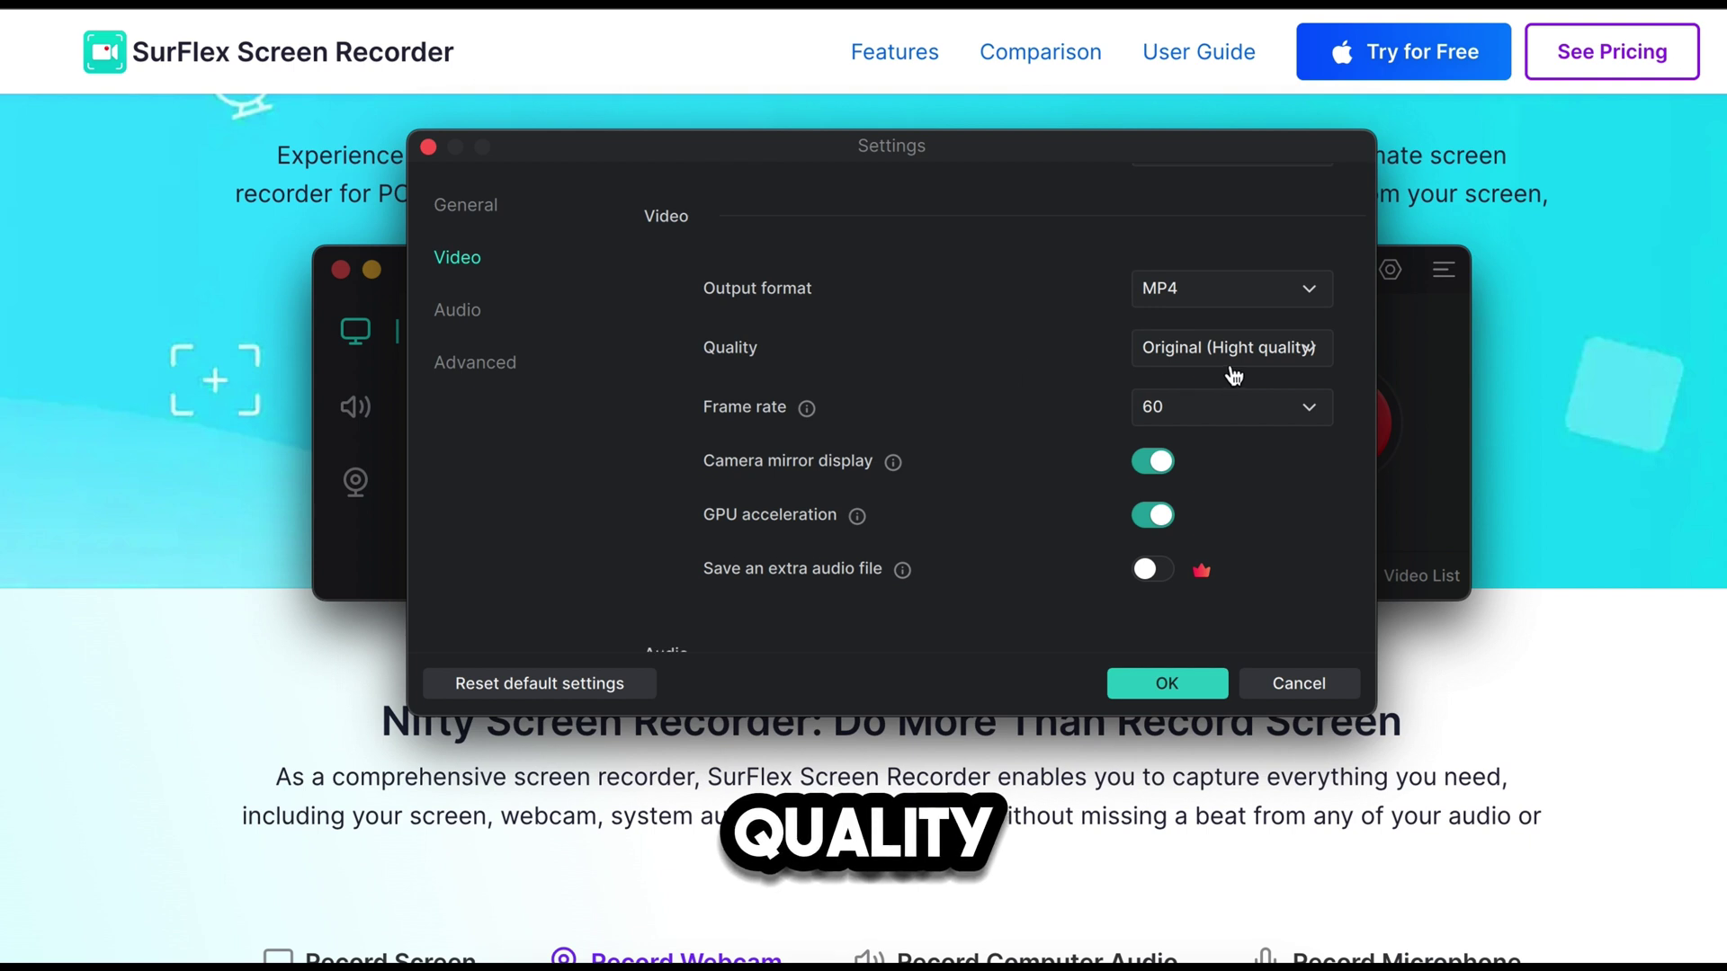
Step: Keep Original video quality, choose Record Without Audio, and show the webcam choices
left_click(1214, 351)
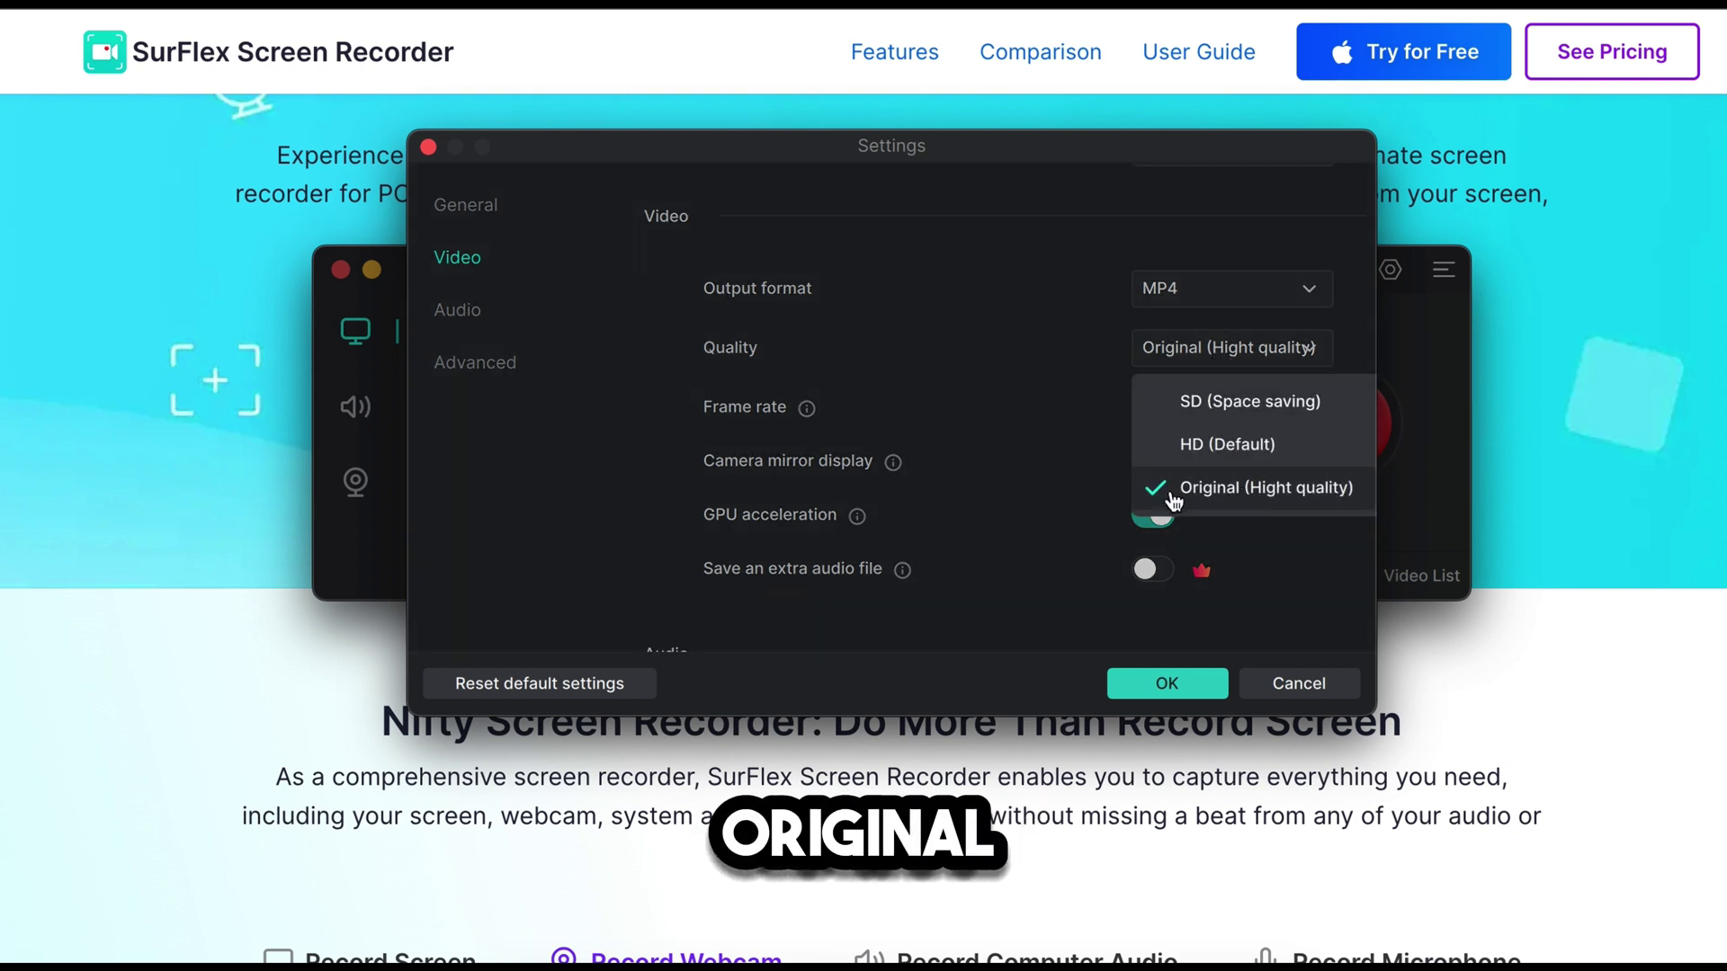
left_click(1214, 490)
scroll(1211, 378, "down", 5)
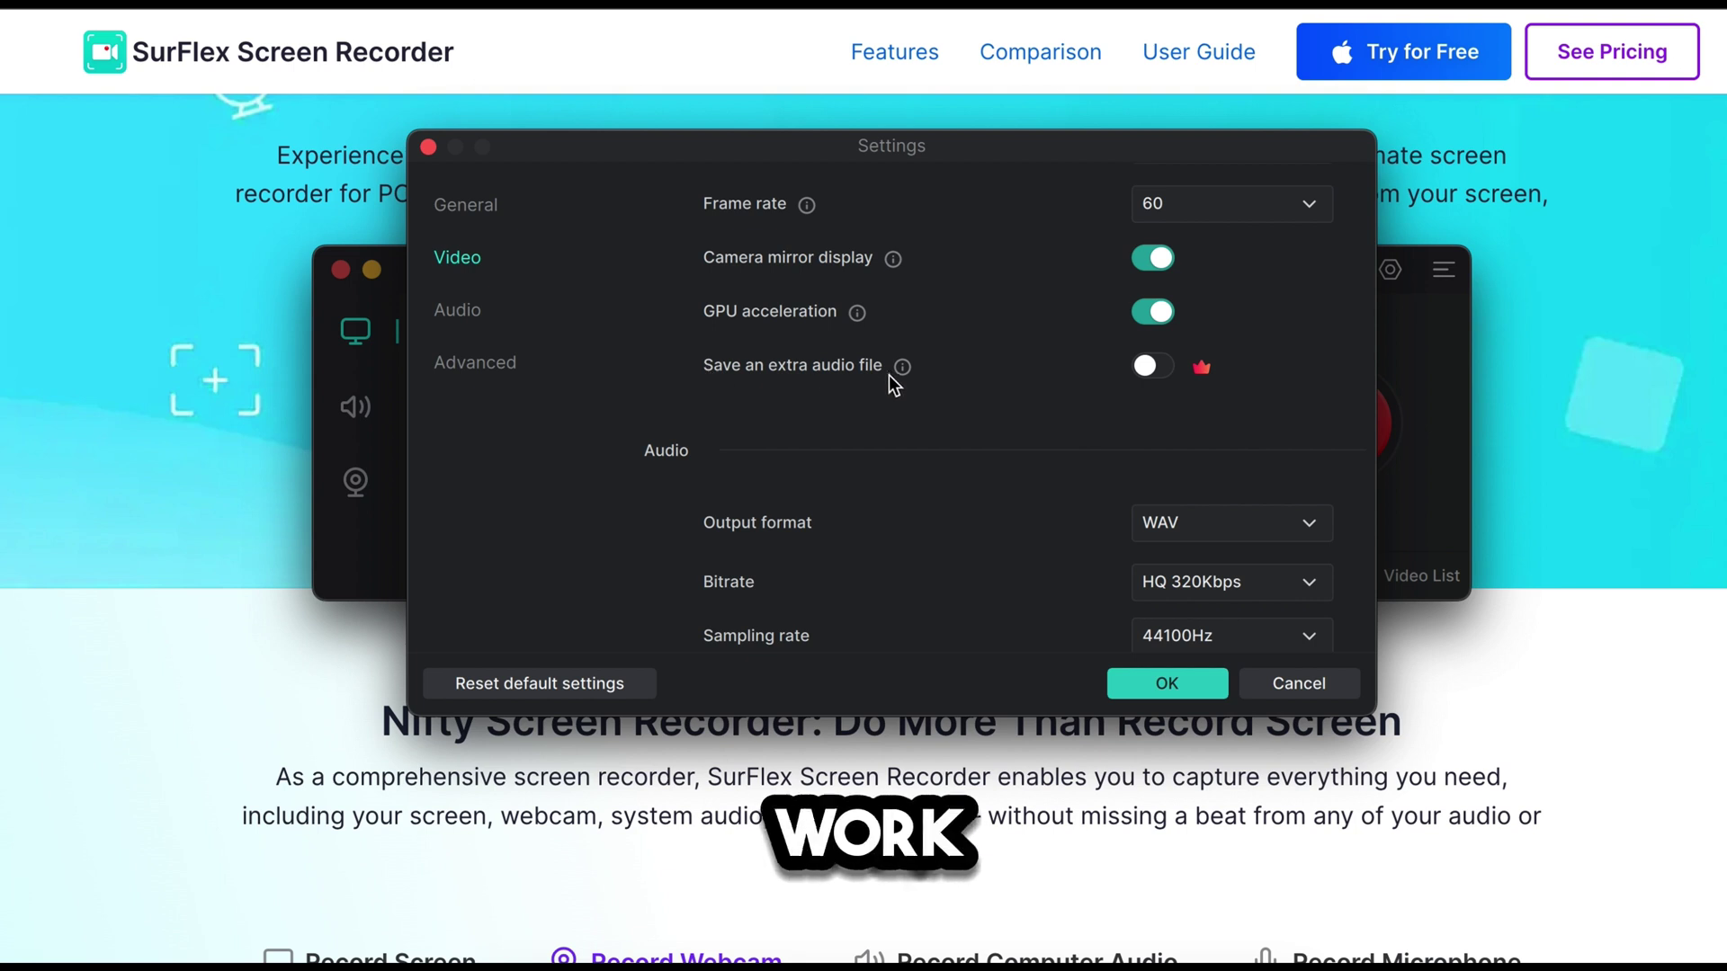
mouse_move(901, 373)
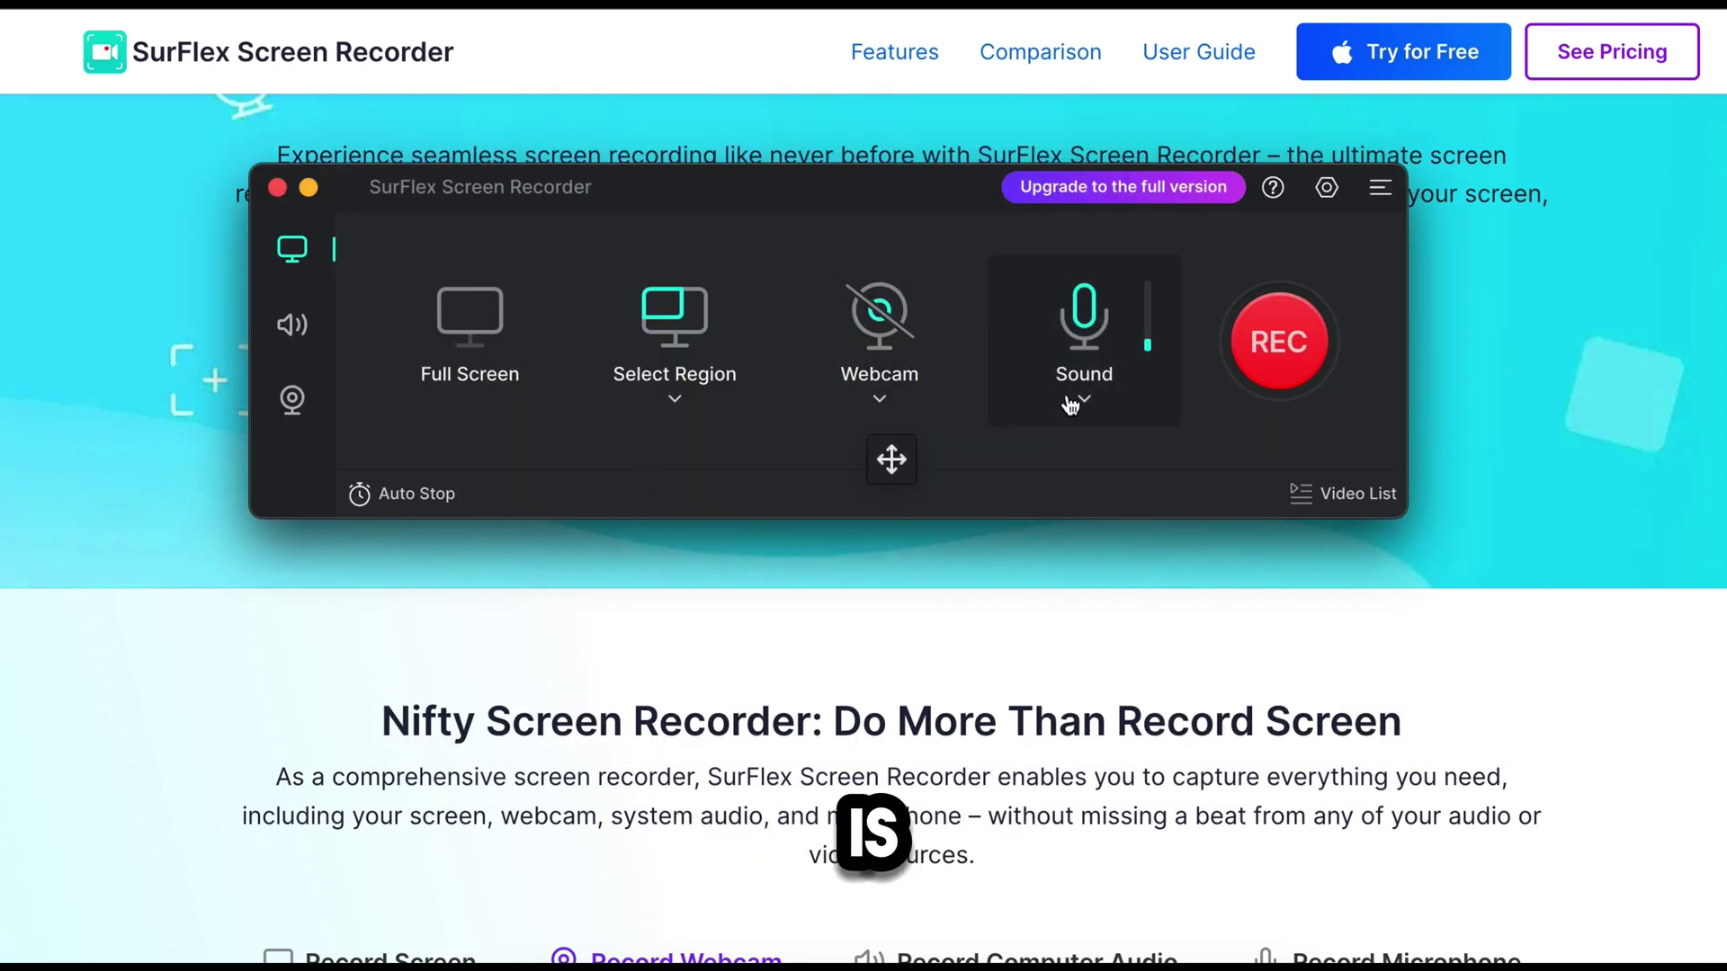
left_click(1079, 399)
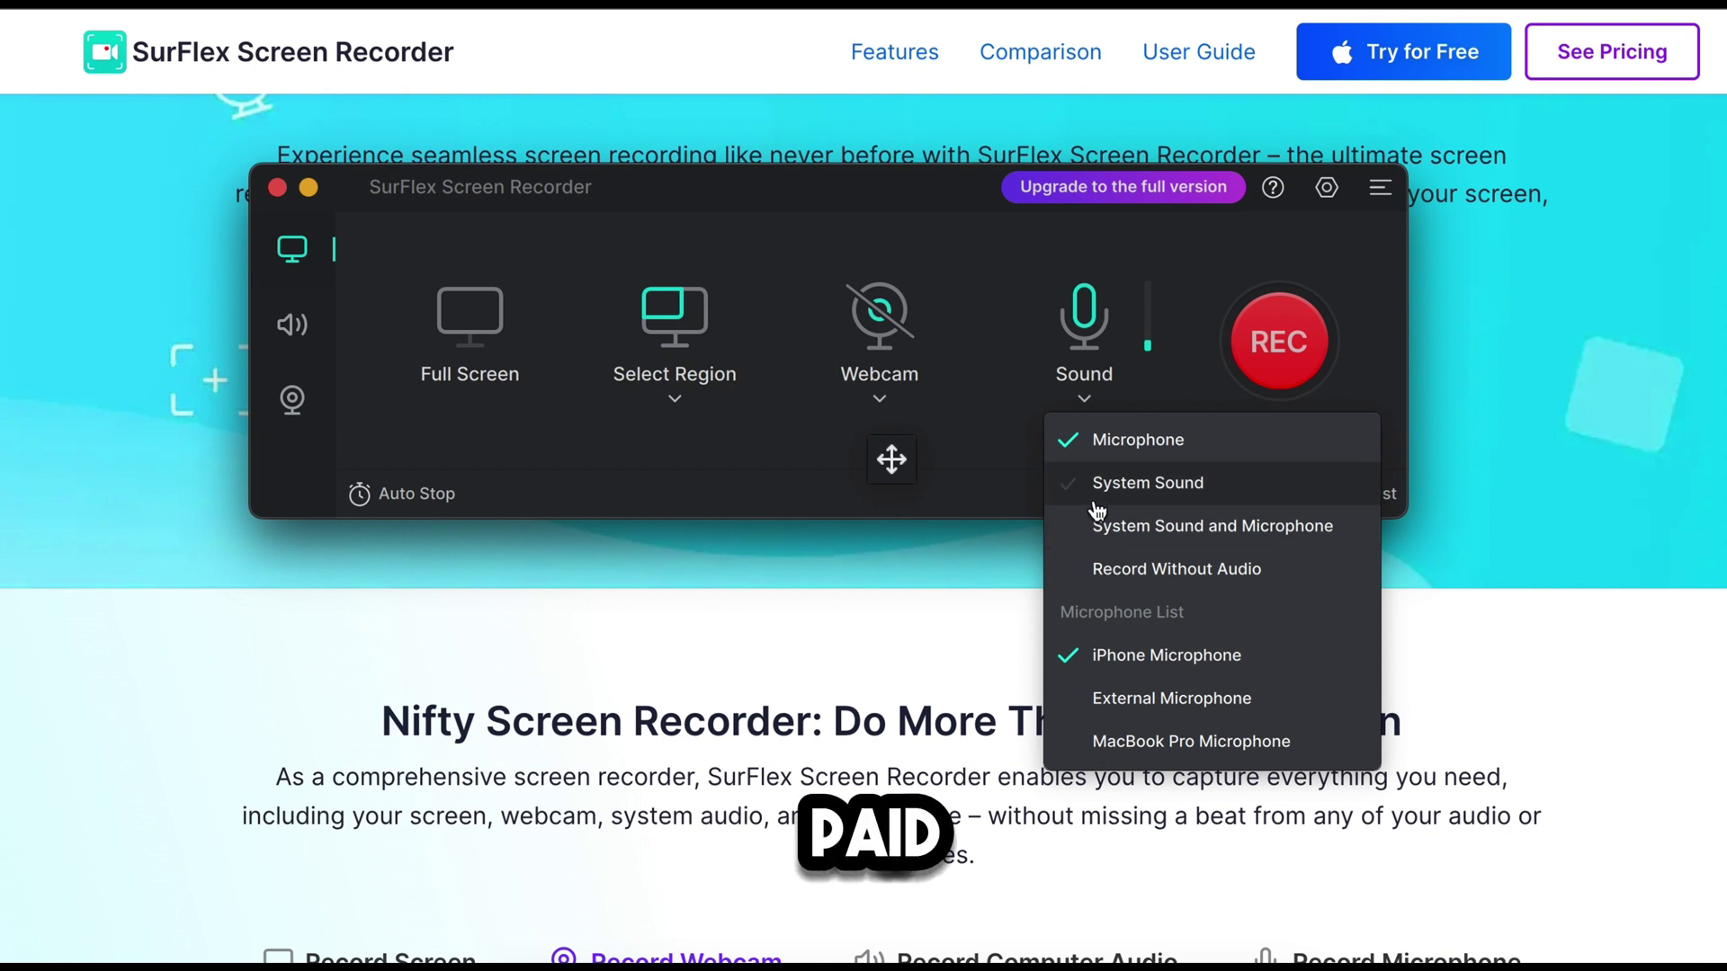
left_click(1128, 575)
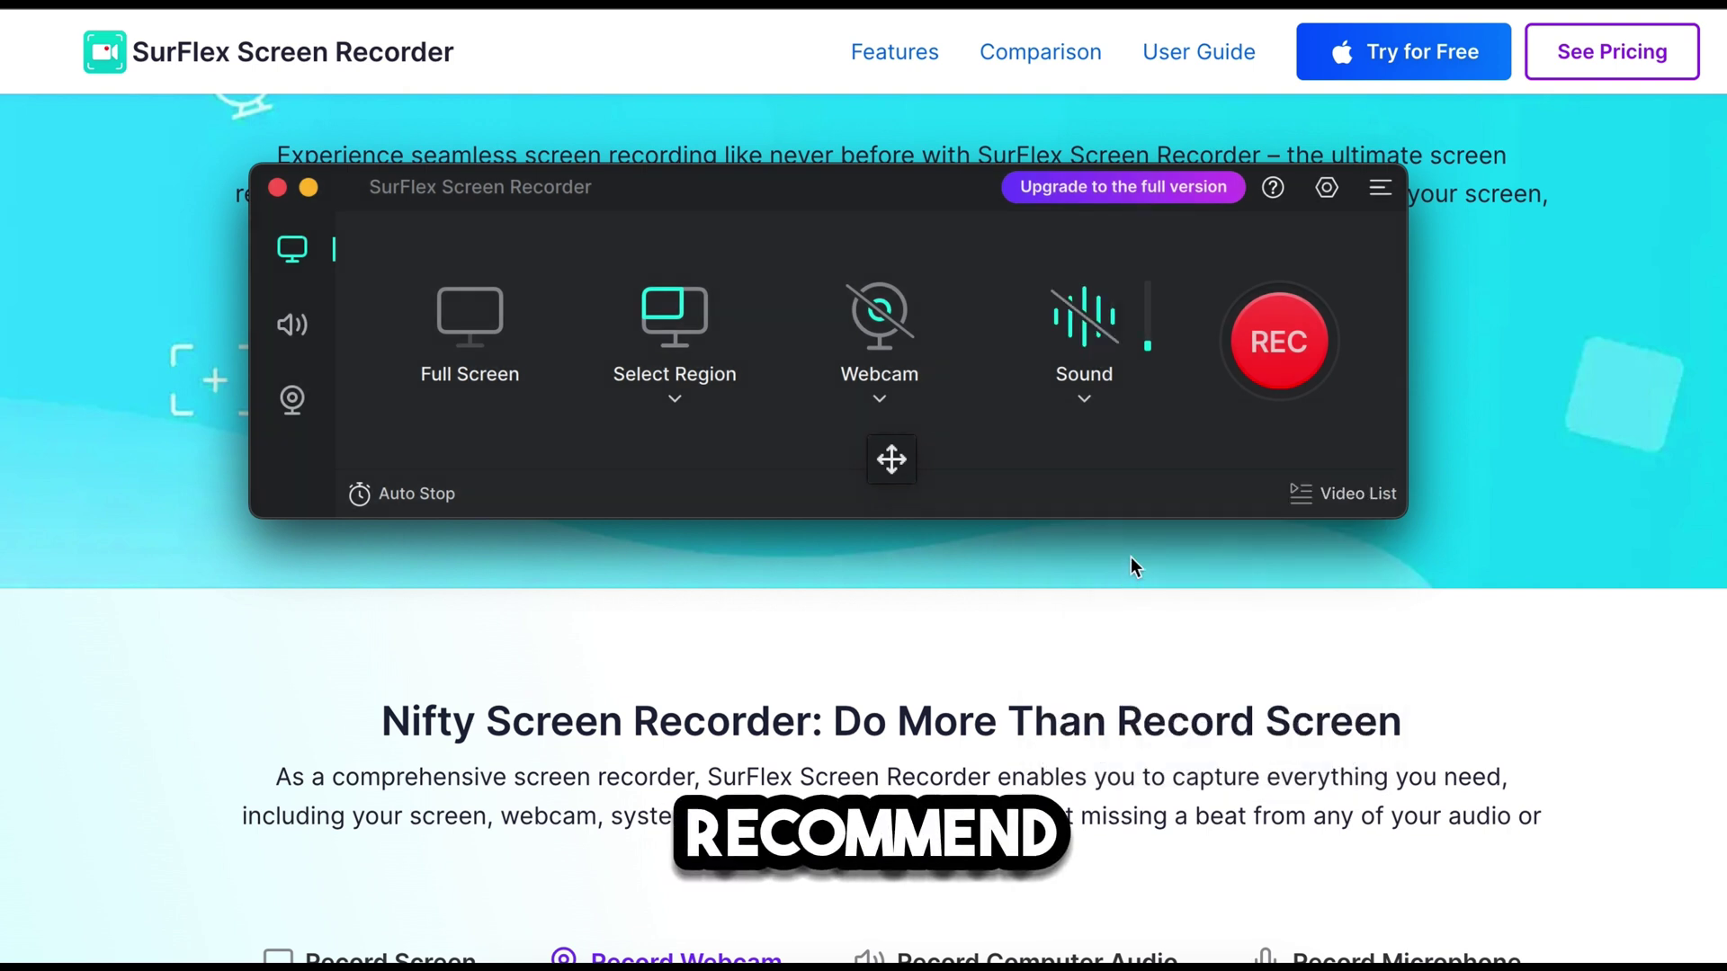
left_click(898, 393)
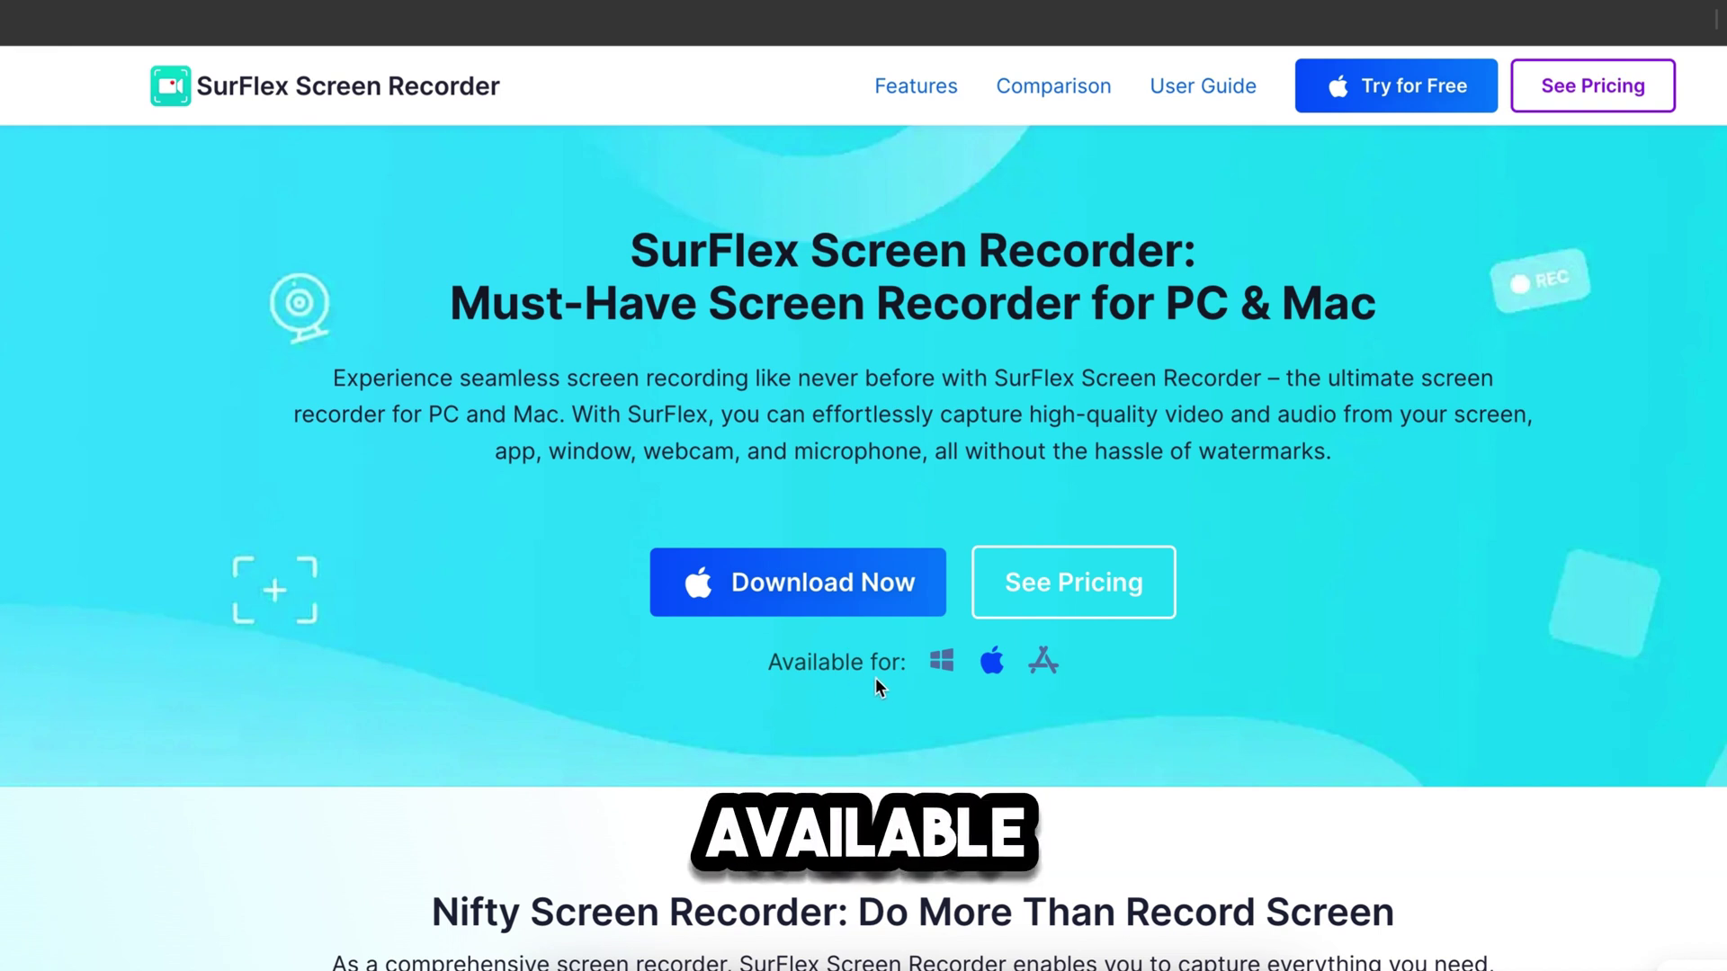
Step: Pick the Windows download, then highlight 'Free' and 'Online Screen Recorder' in the page title
left_click(944, 665)
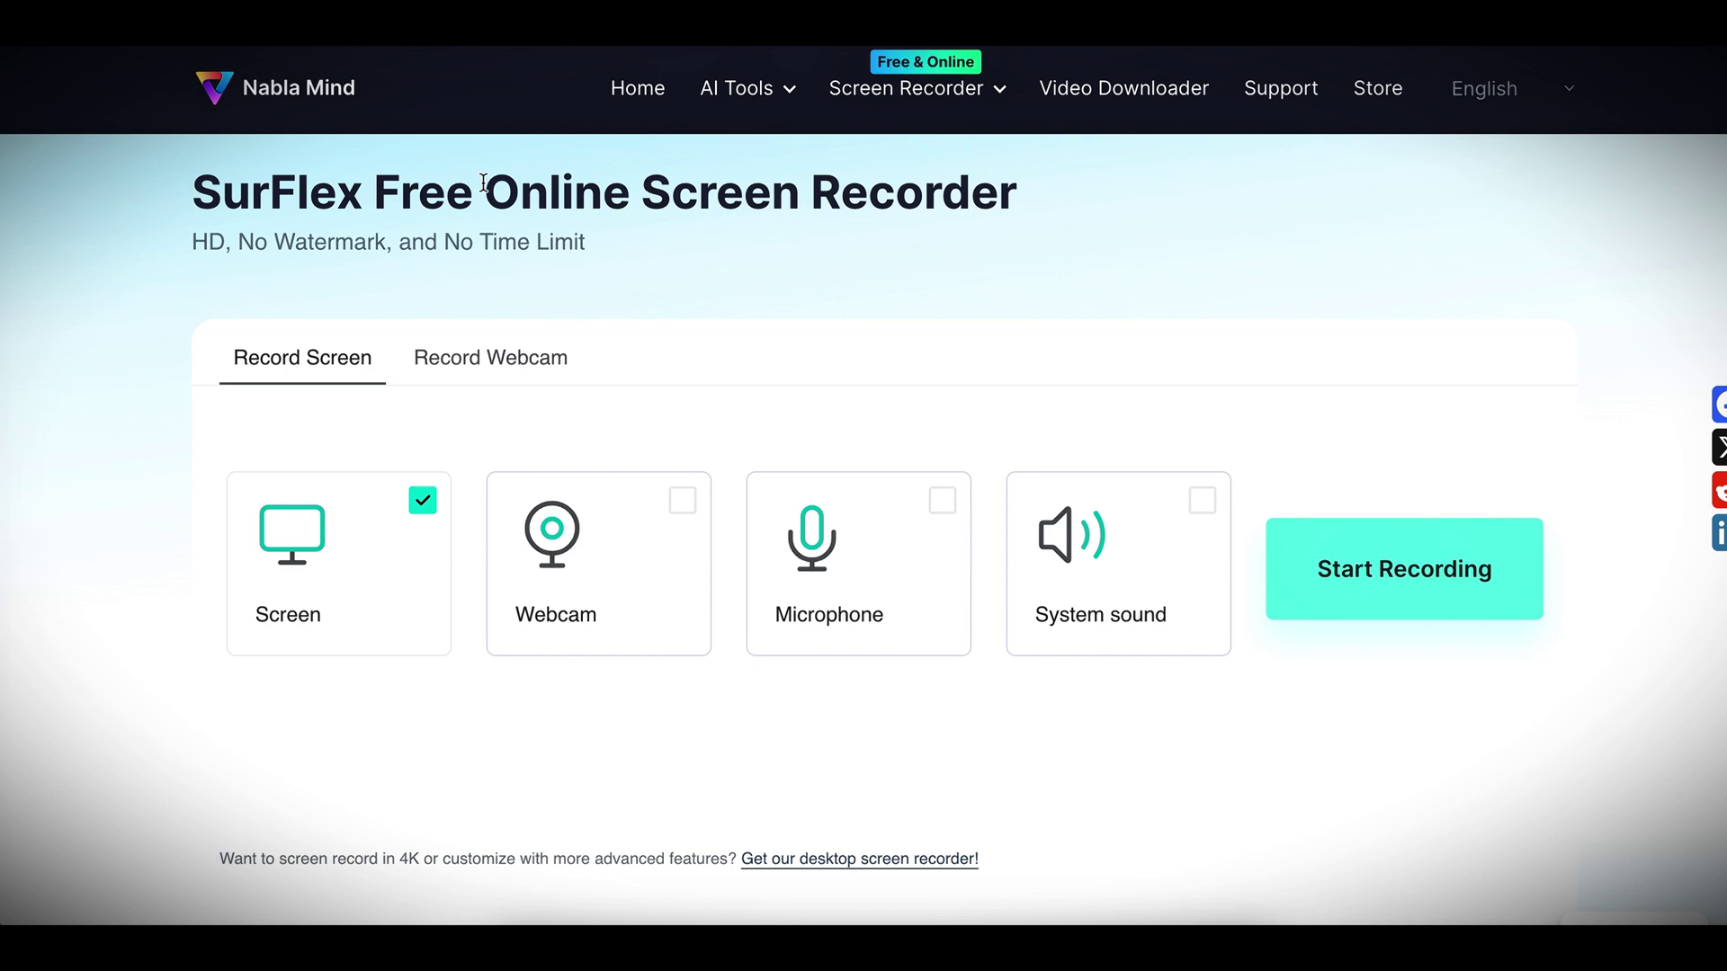
left_click_drag(486, 191, 907, 178)
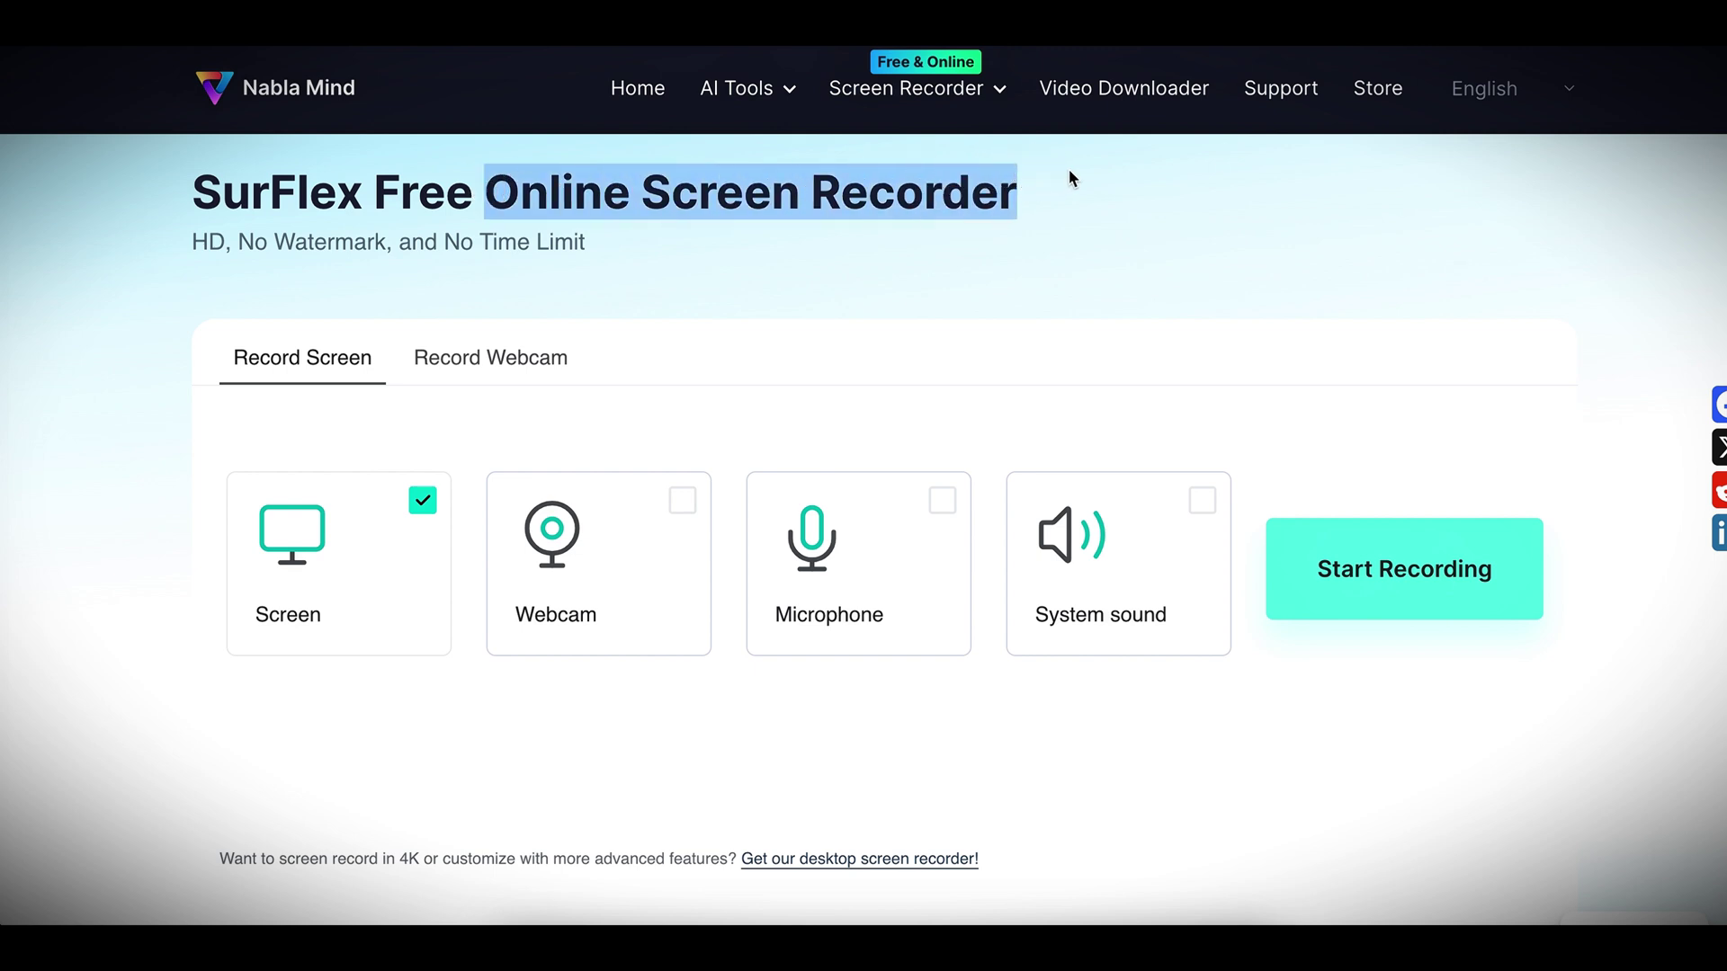
left_click_drag(377, 180, 473, 183)
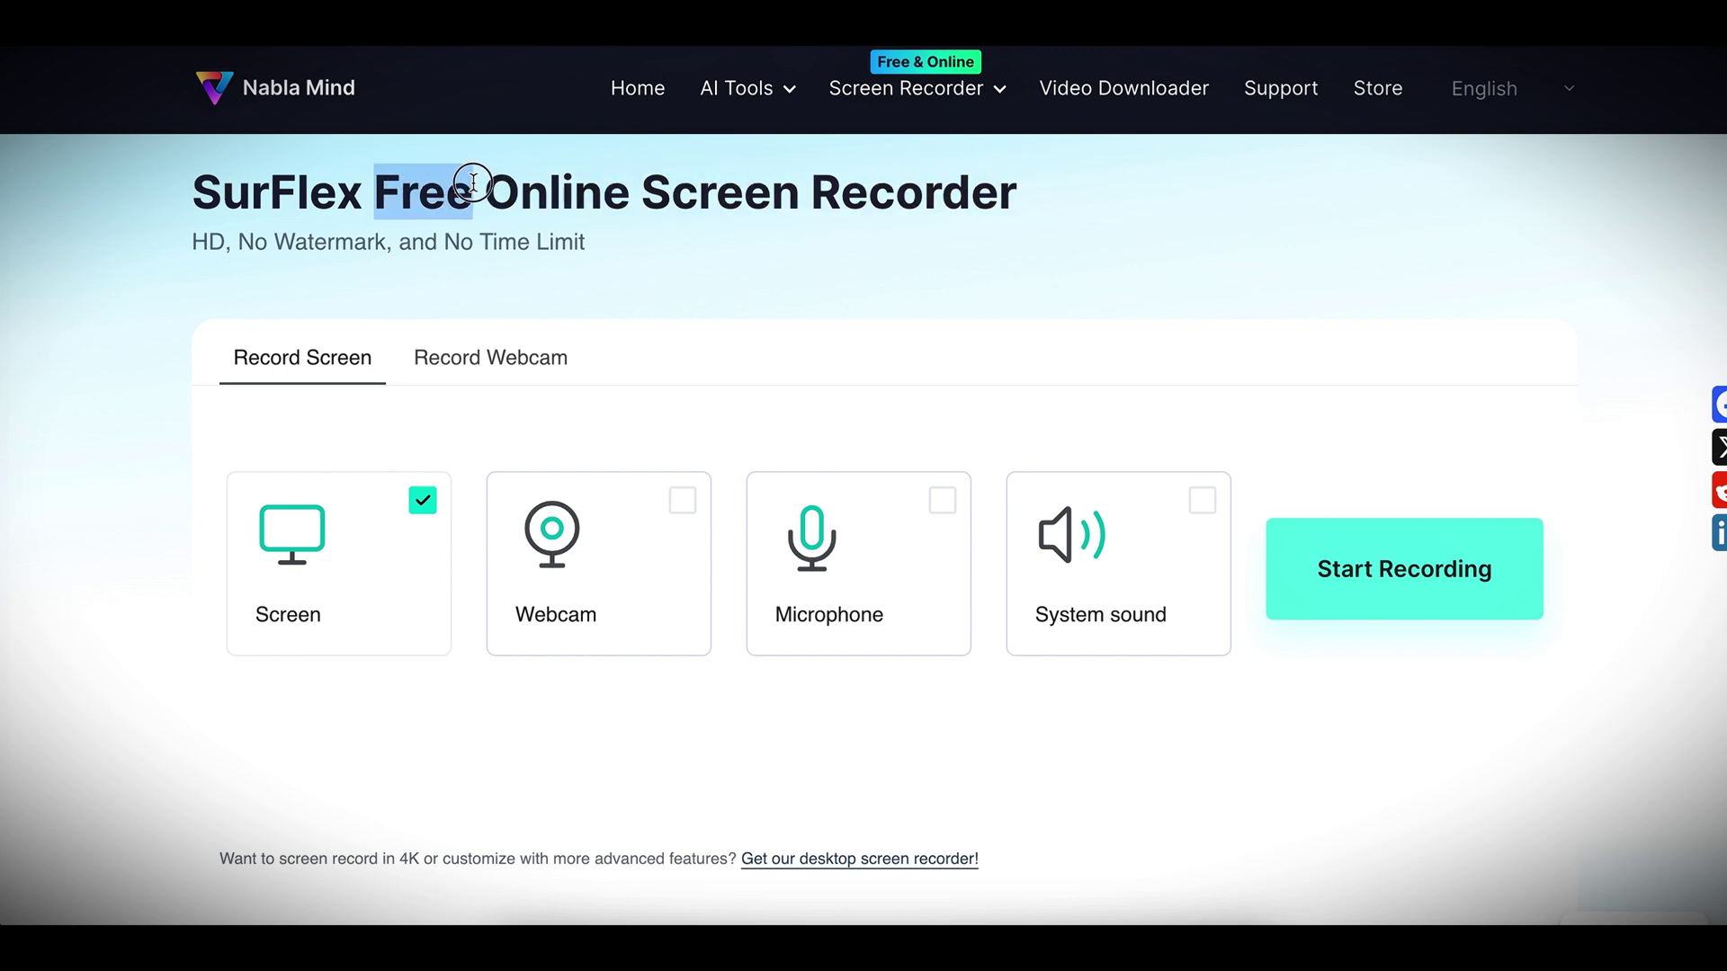
left_click(710, 312)
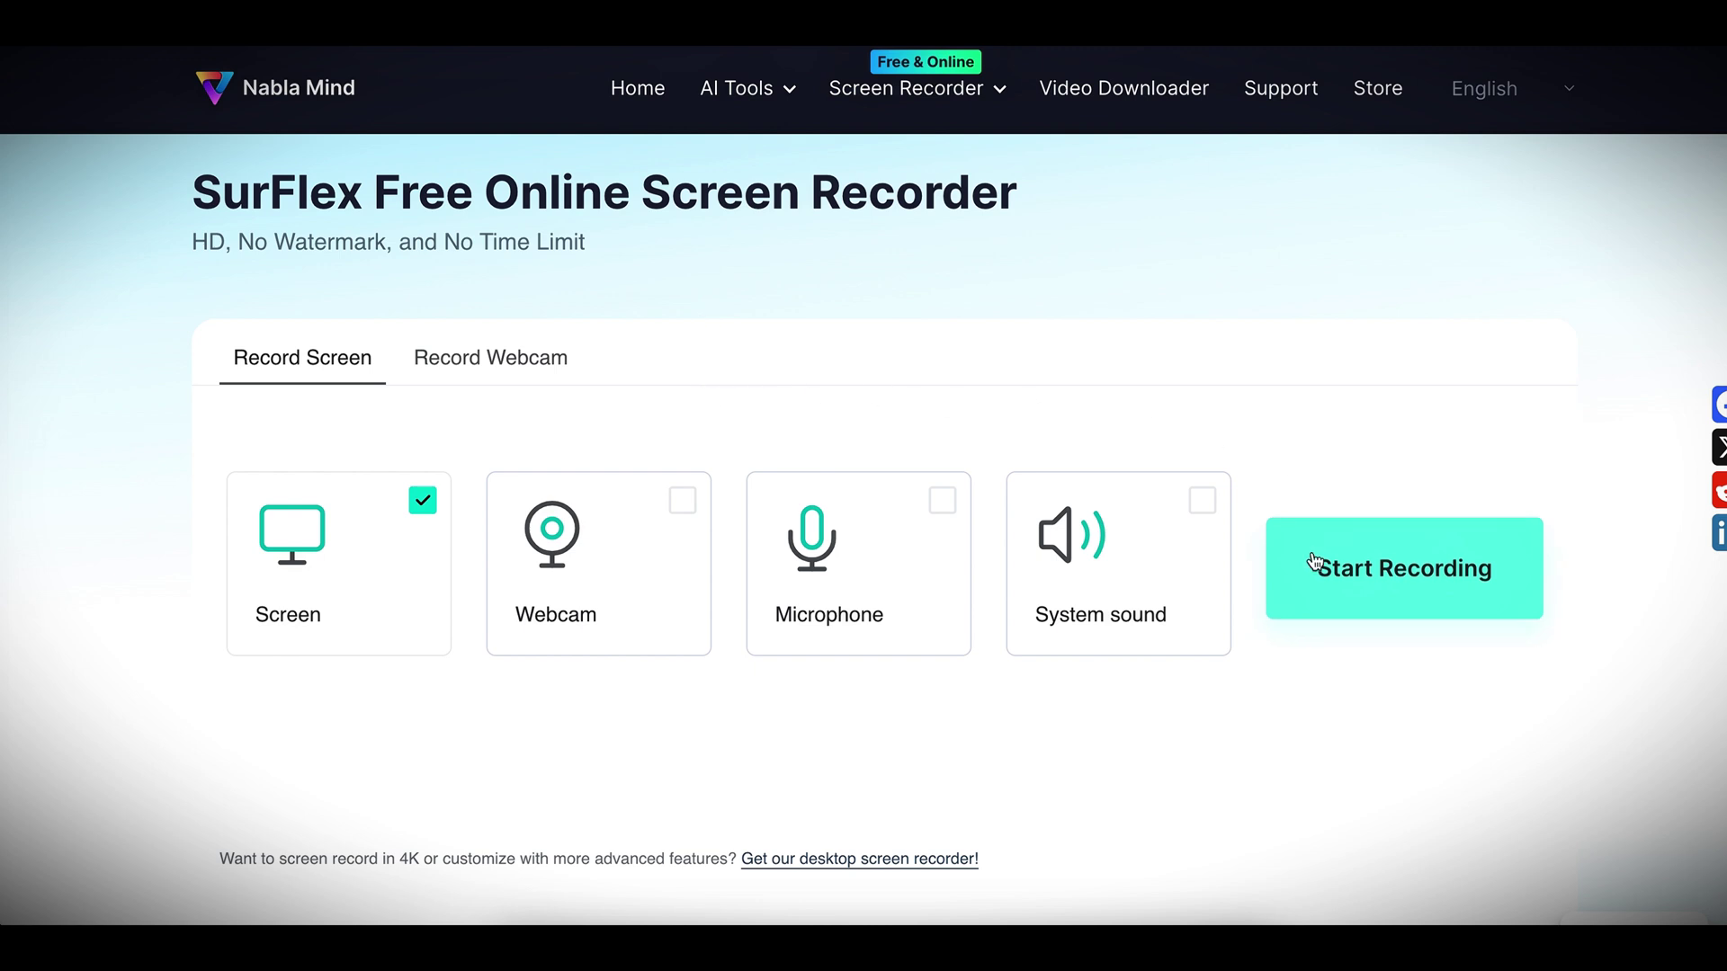
Step: Start a SurFlex online recording sharing the entire screen
left_click(1307, 573)
left_click(1055, 147)
left_click(718, 308)
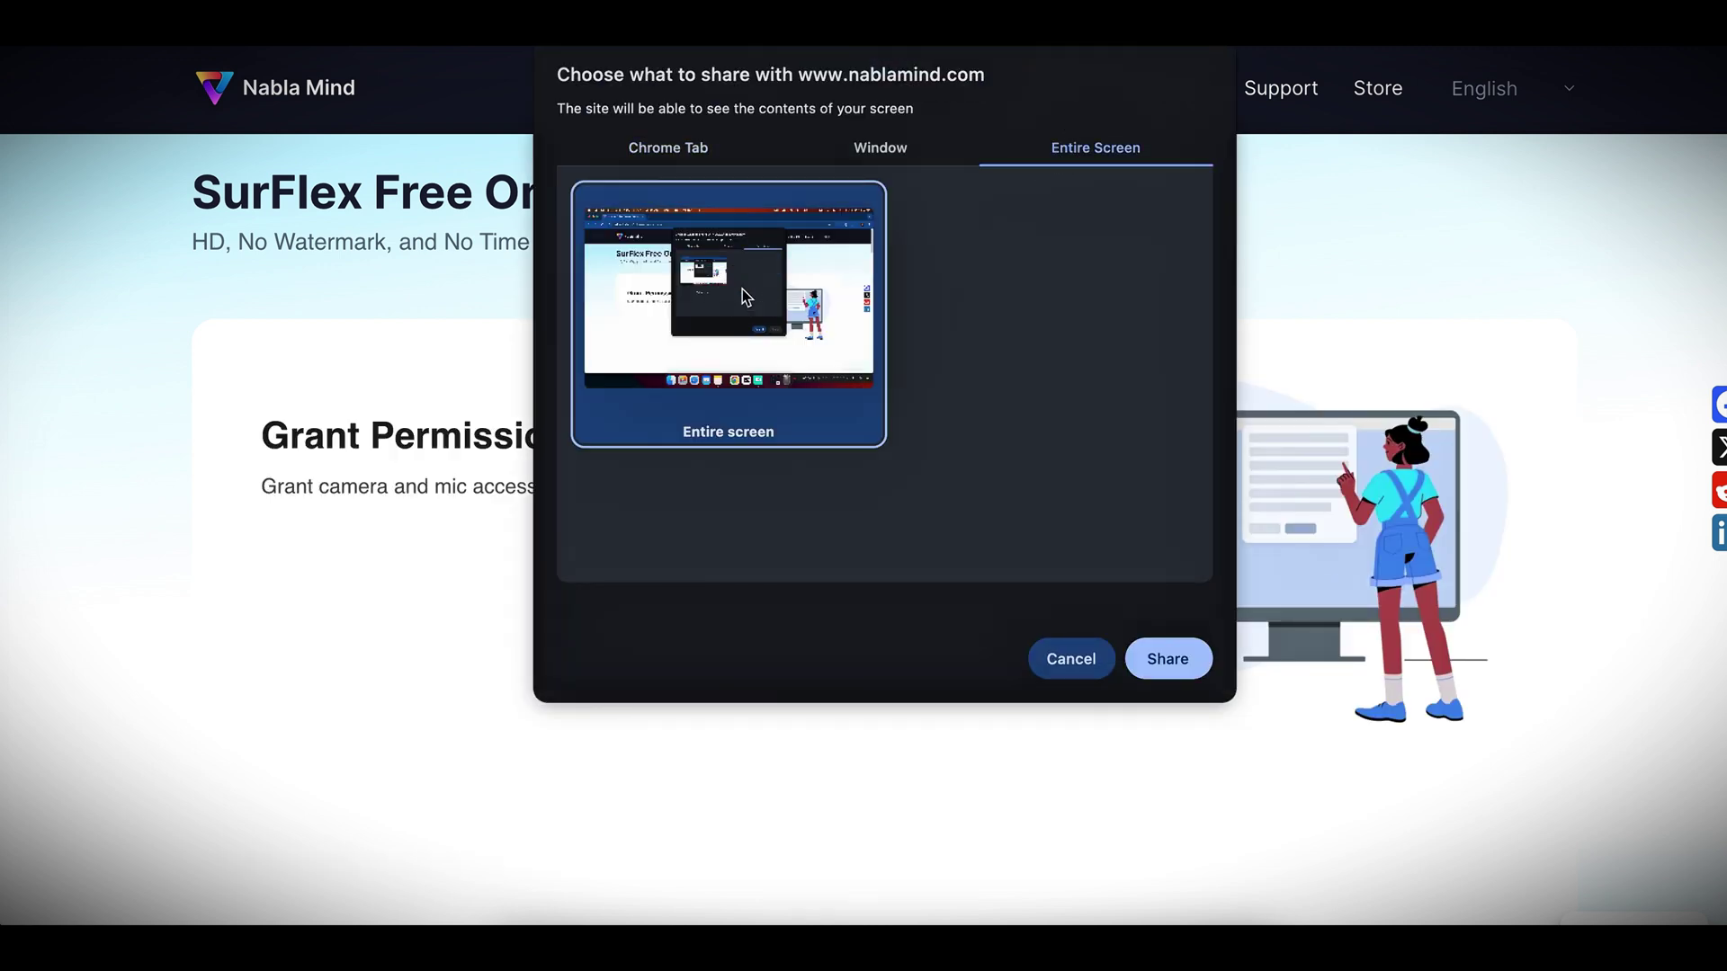
left_click(1161, 641)
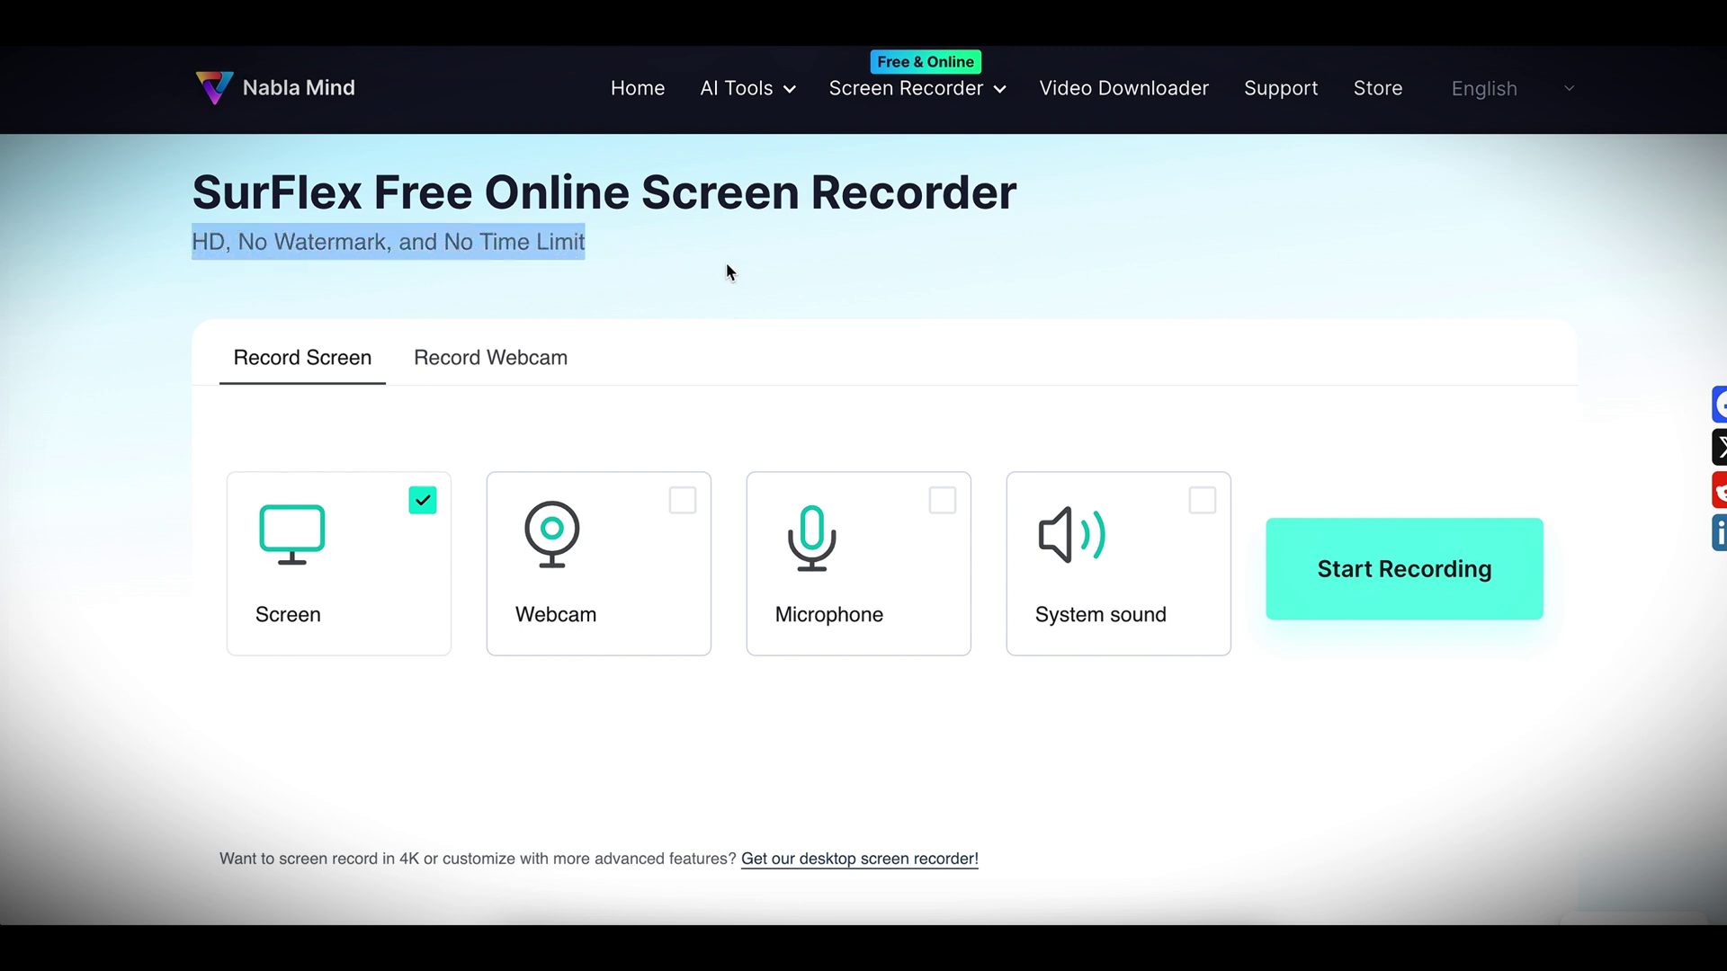
Step: Scroll down to the section listing Chrome, Firefox, Safari and Edge as supported browsers
left_click(775, 267)
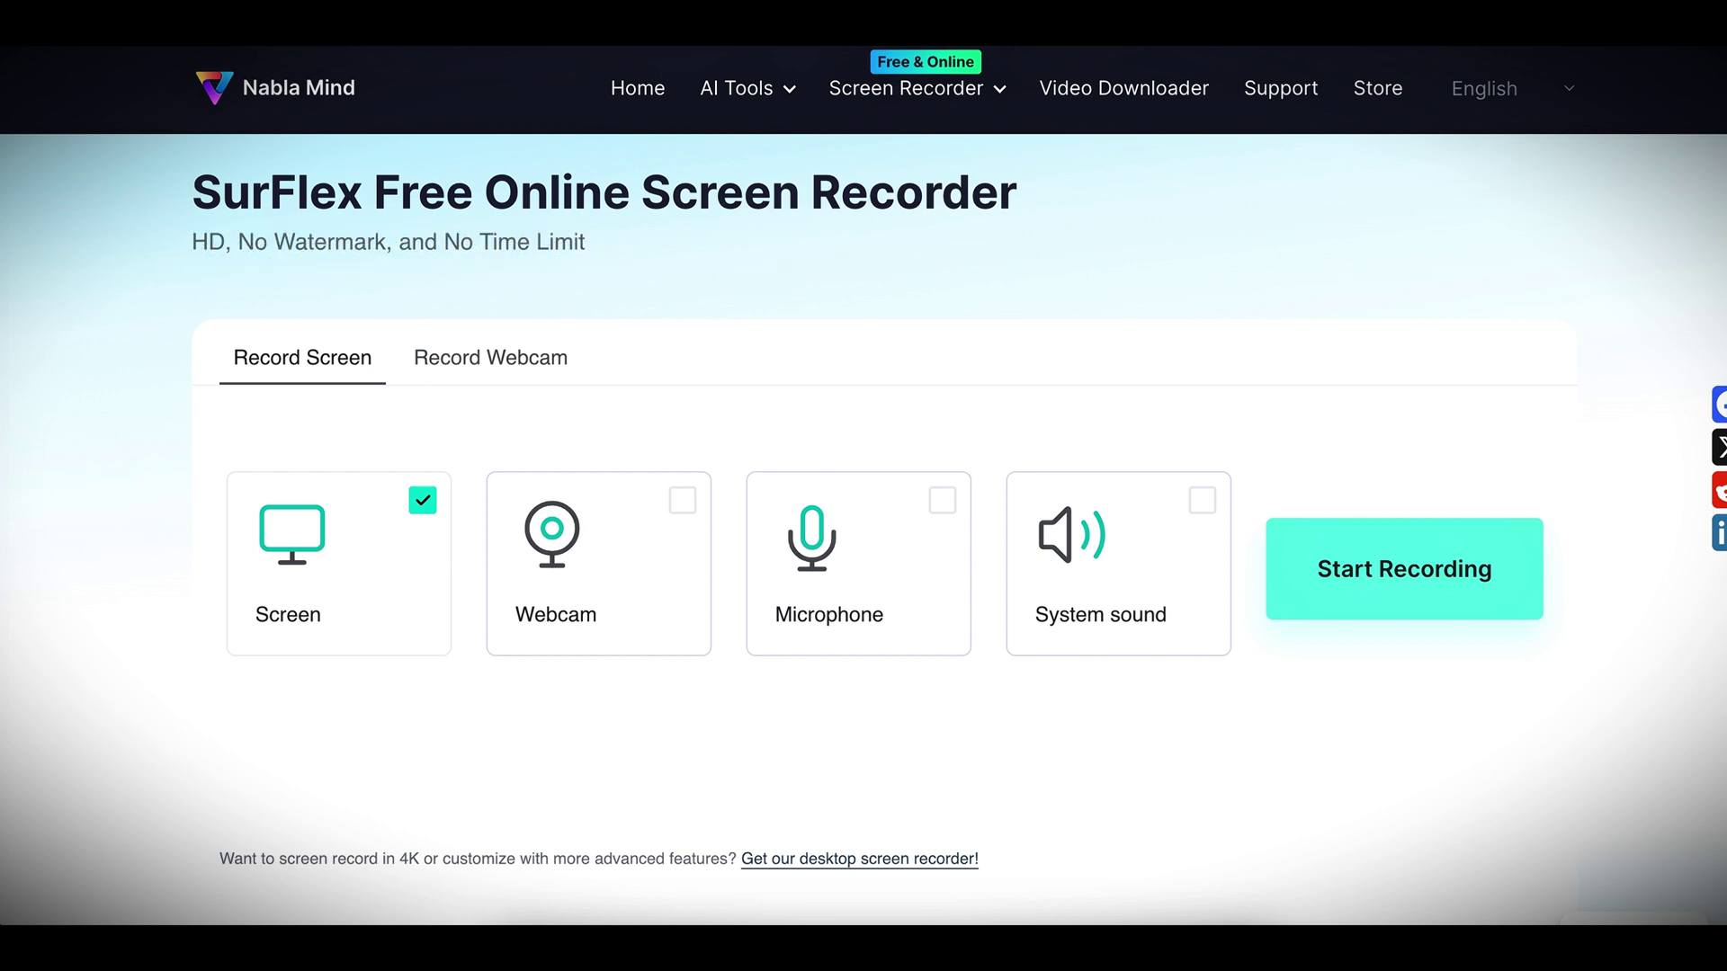
scroll(863, 485, "down", 5)
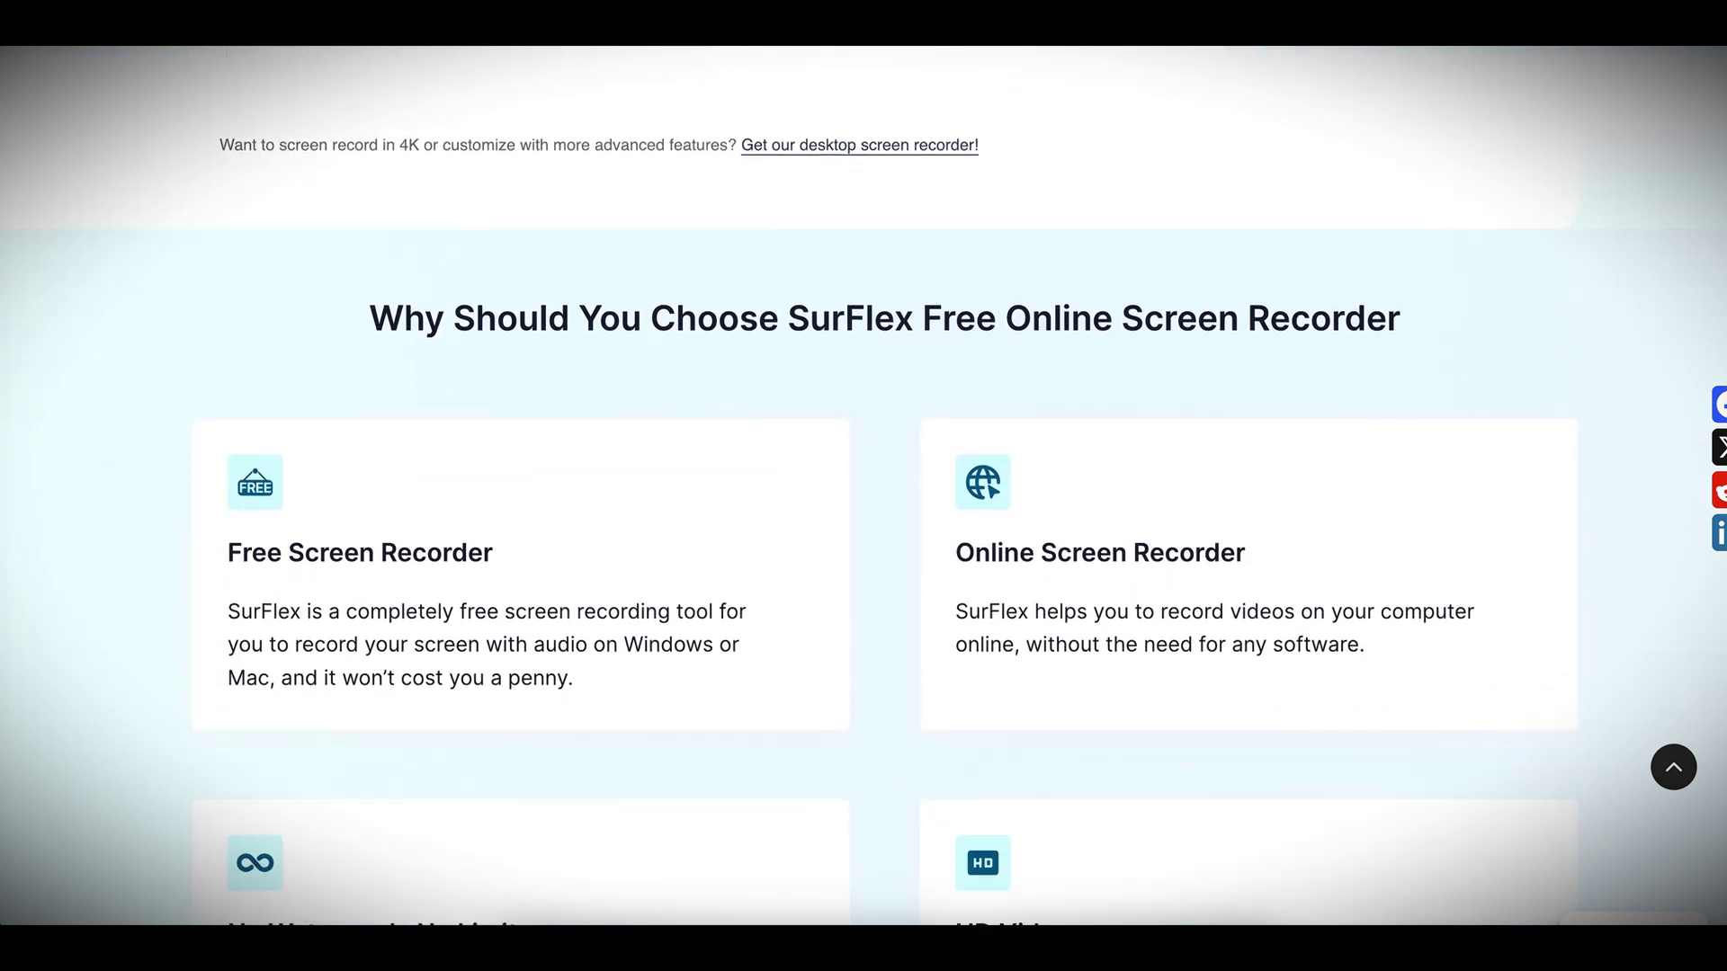
scroll(885, 503, "down", 6)
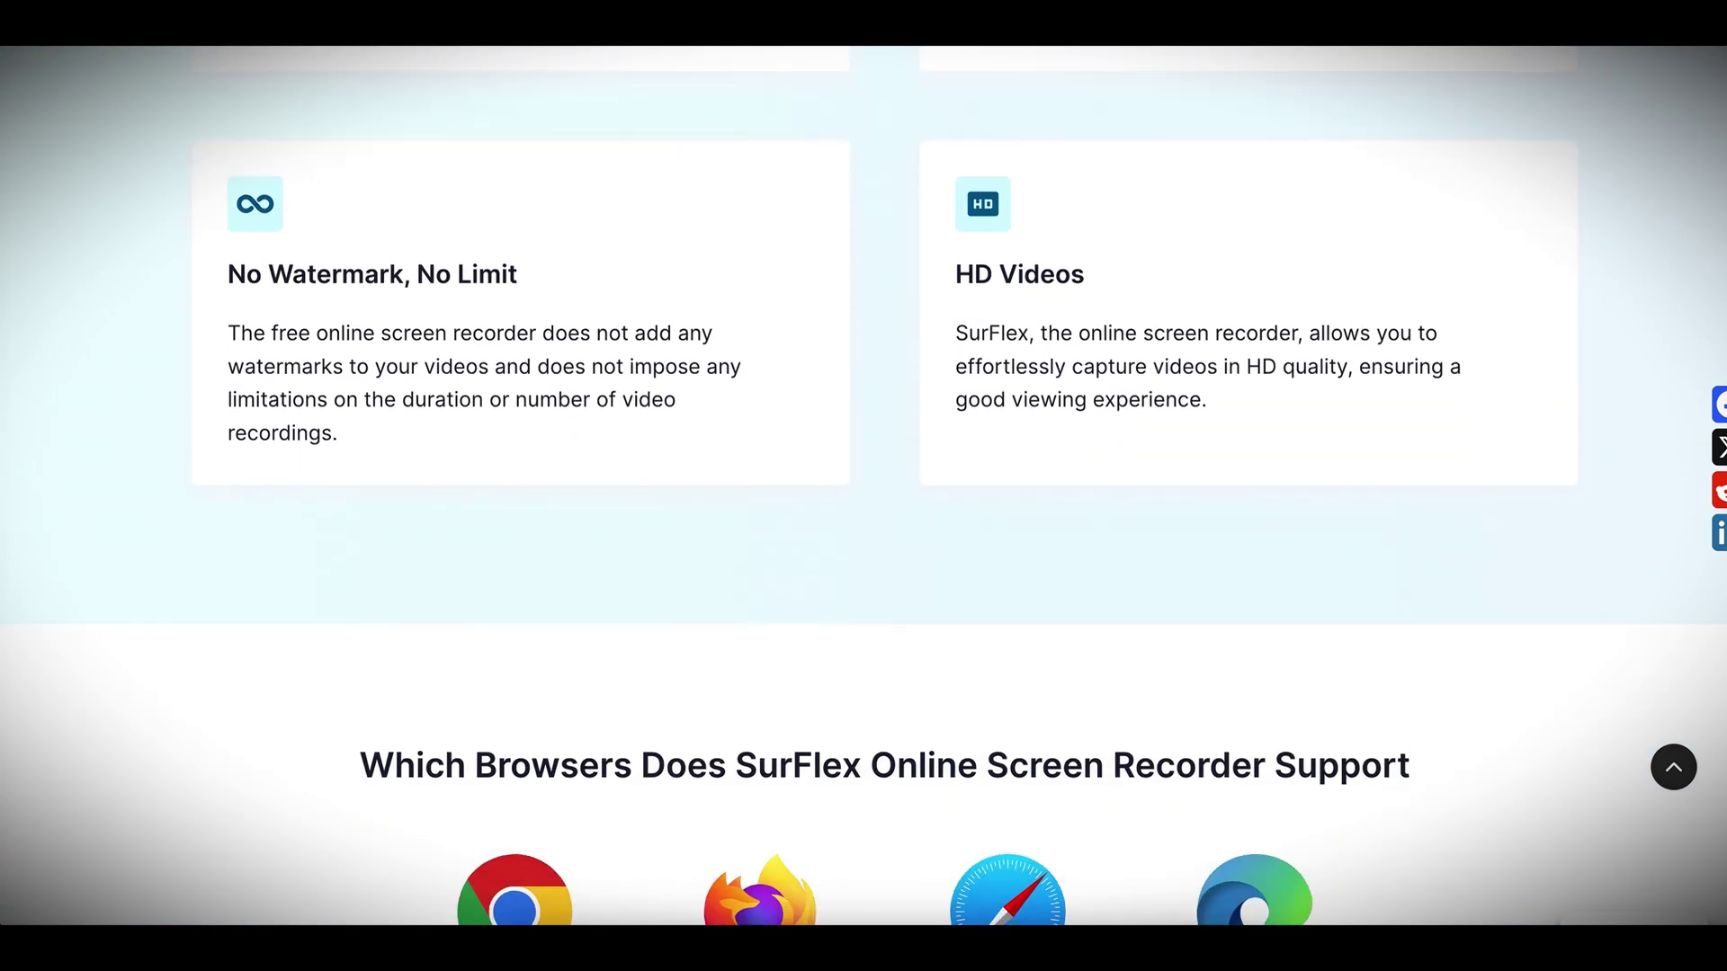
scroll(863, 486, "down", 5)
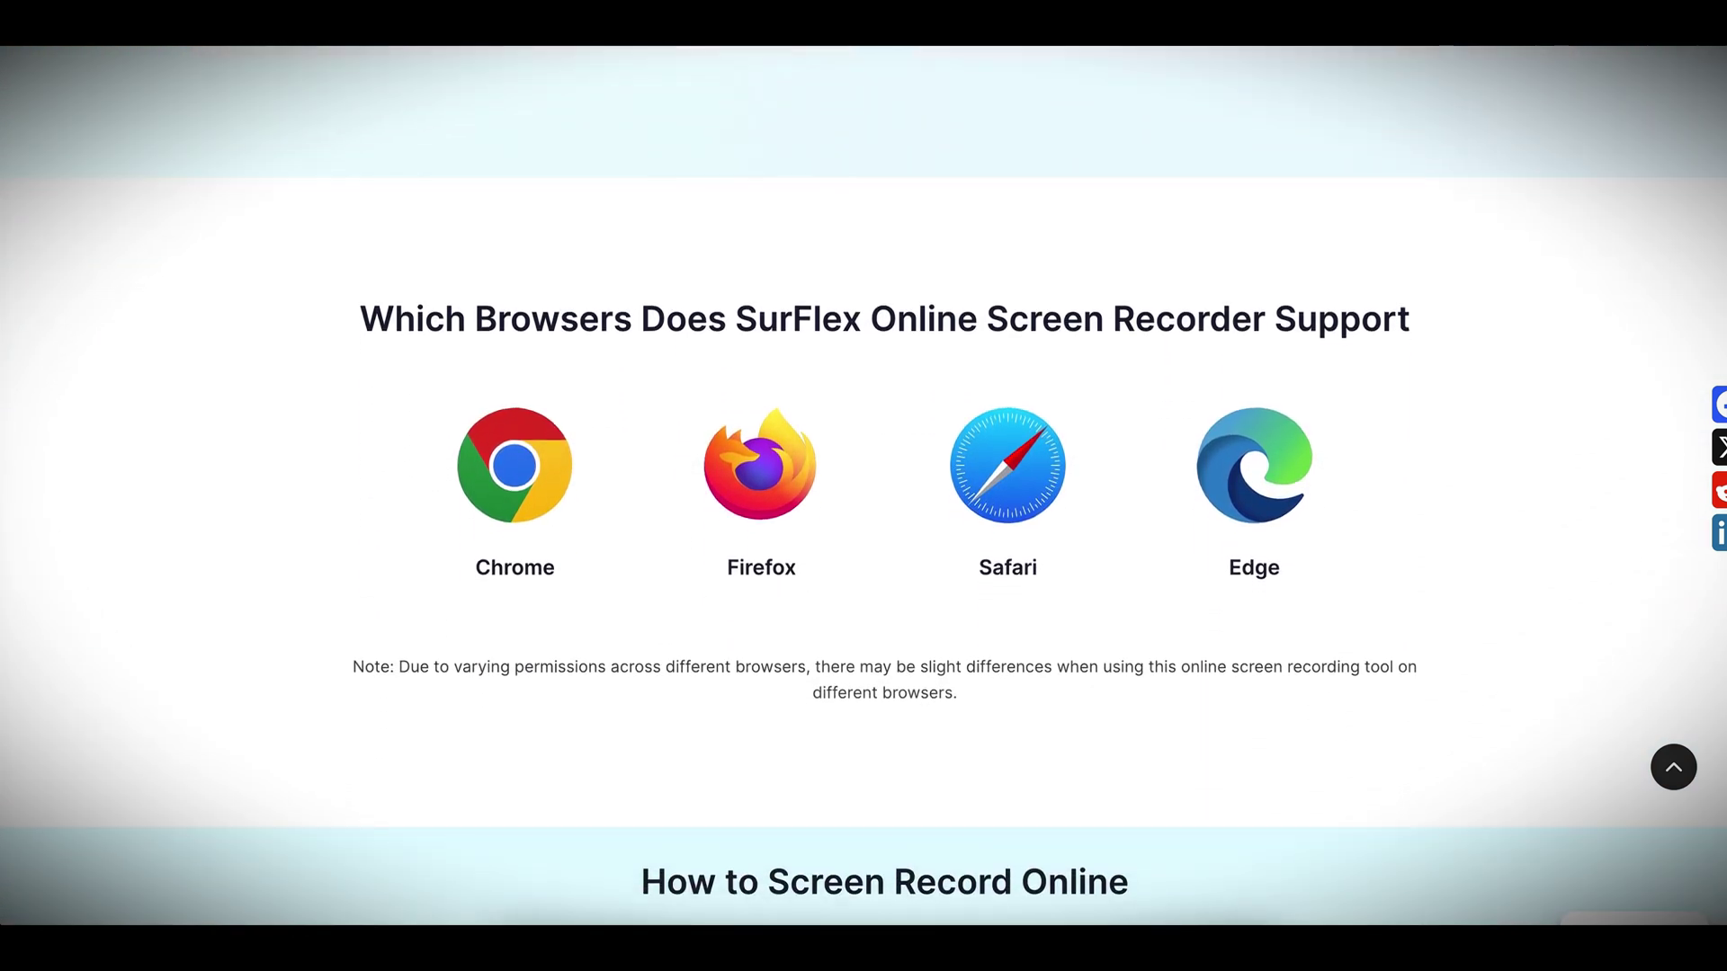